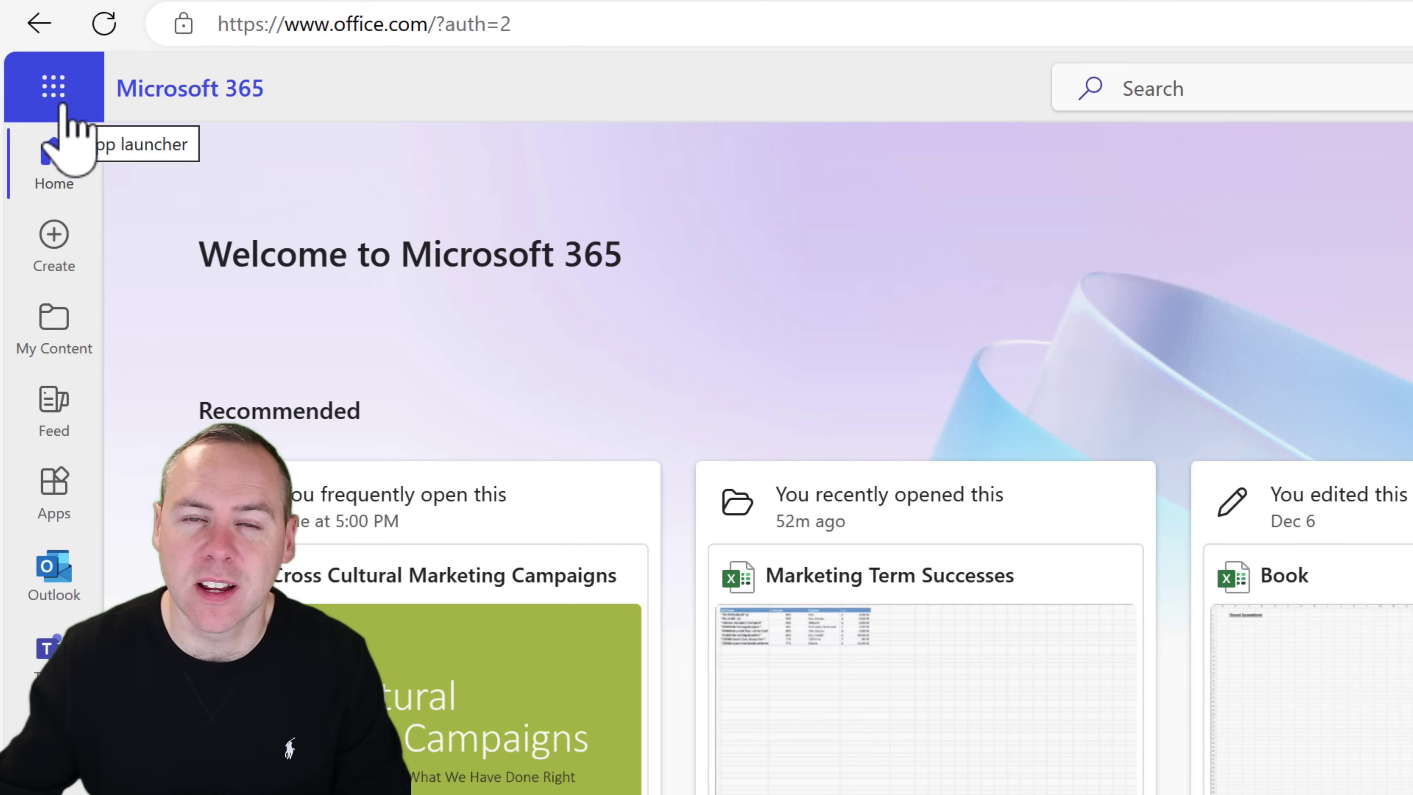
Open OneDrive from the Microsoft 365 home page's app launcher.
{"action": "left_click", "coordinate": [60, 107]}
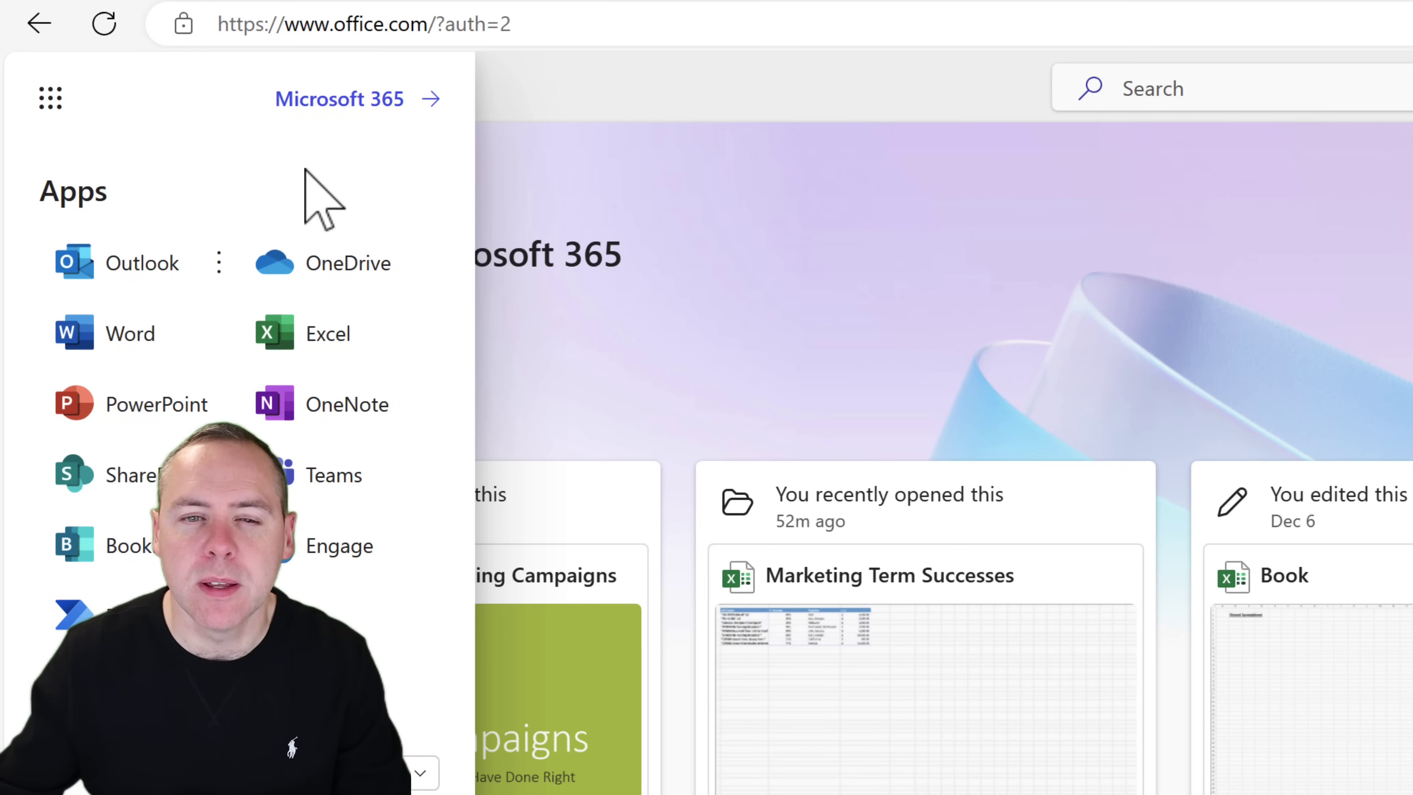
{"action": "left_click", "coordinate": [320, 264]}
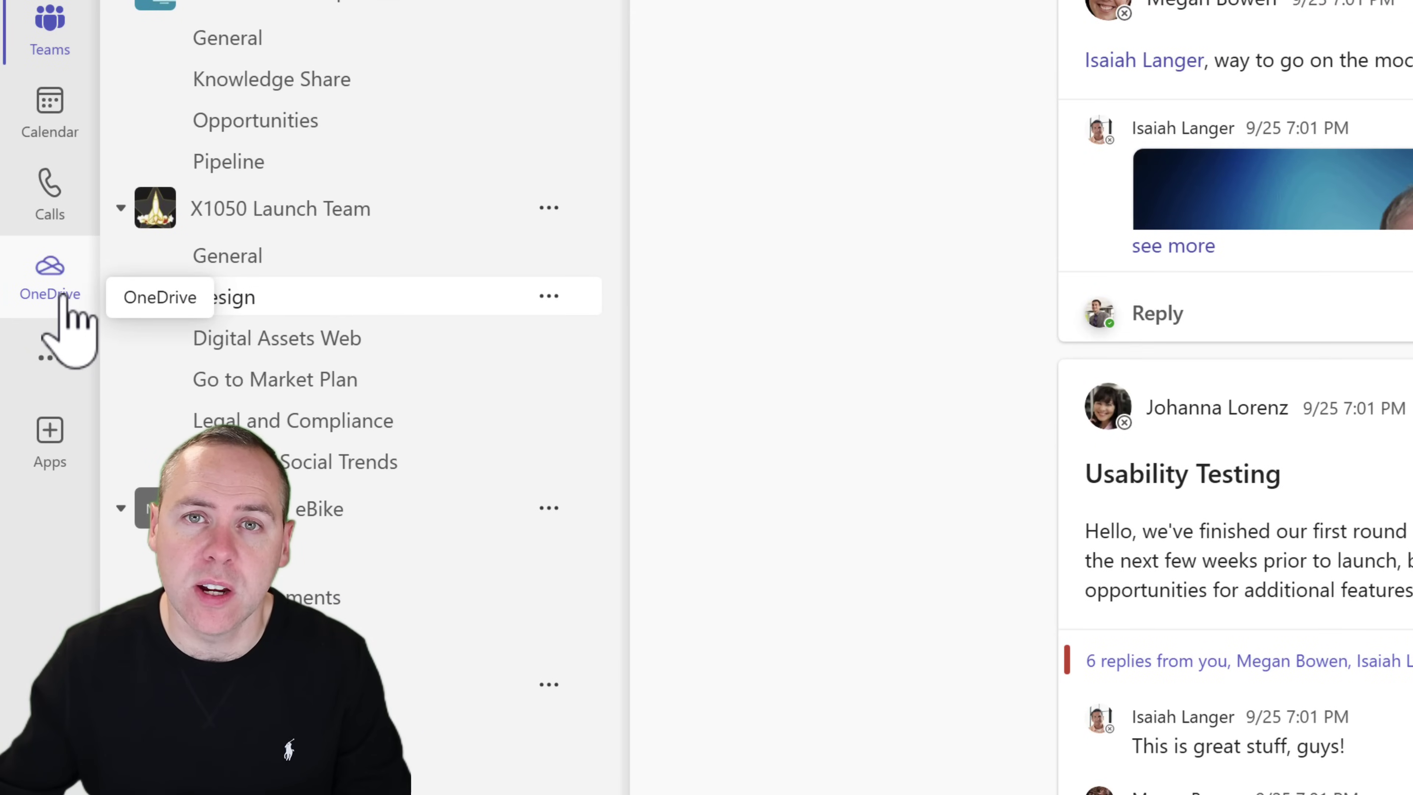
Open OneDrive inside Teams from the left rail, and again by searching 'OnedR' in more apps.
{"action": "left_click", "coordinate": [61, 299]}
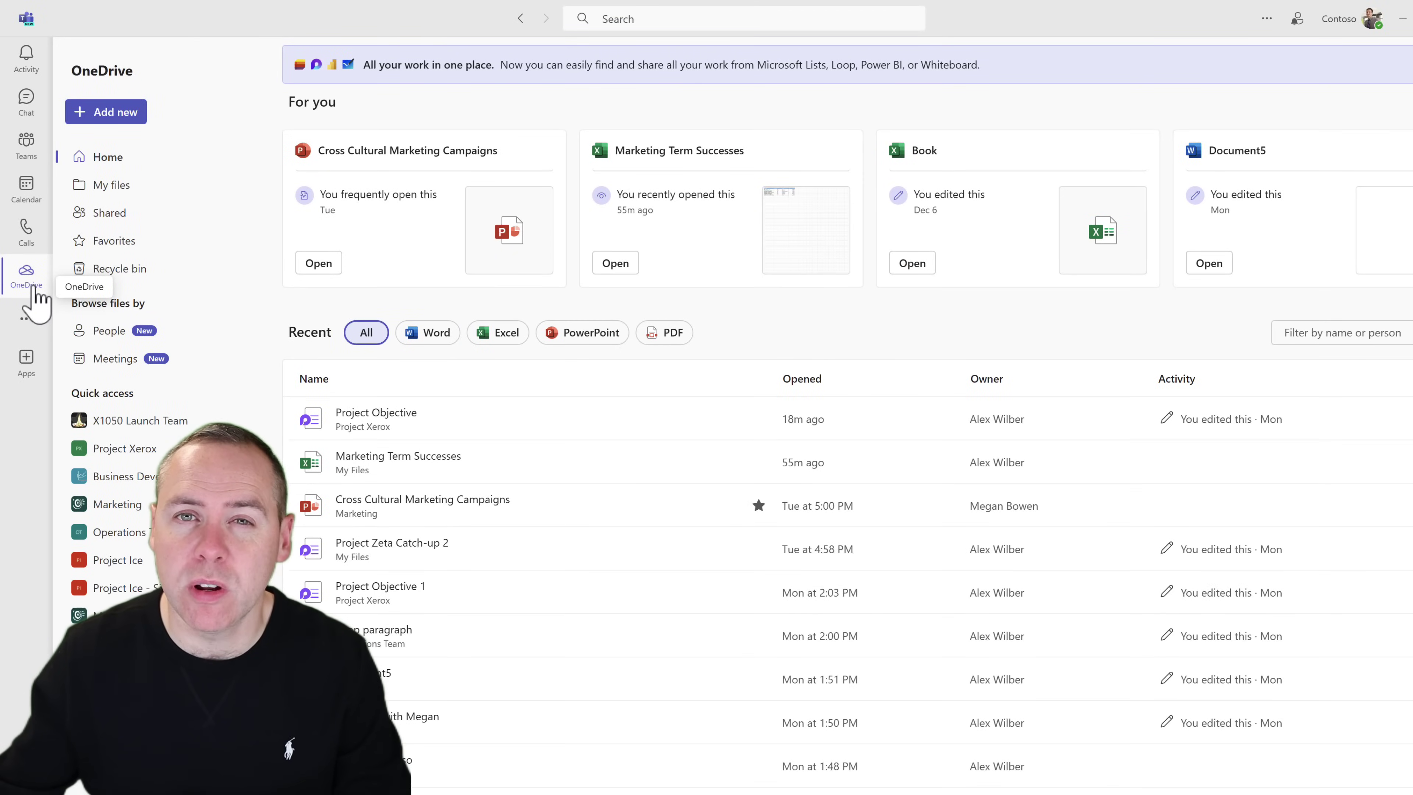
{"action": "left_click", "coordinate": [26, 318]}
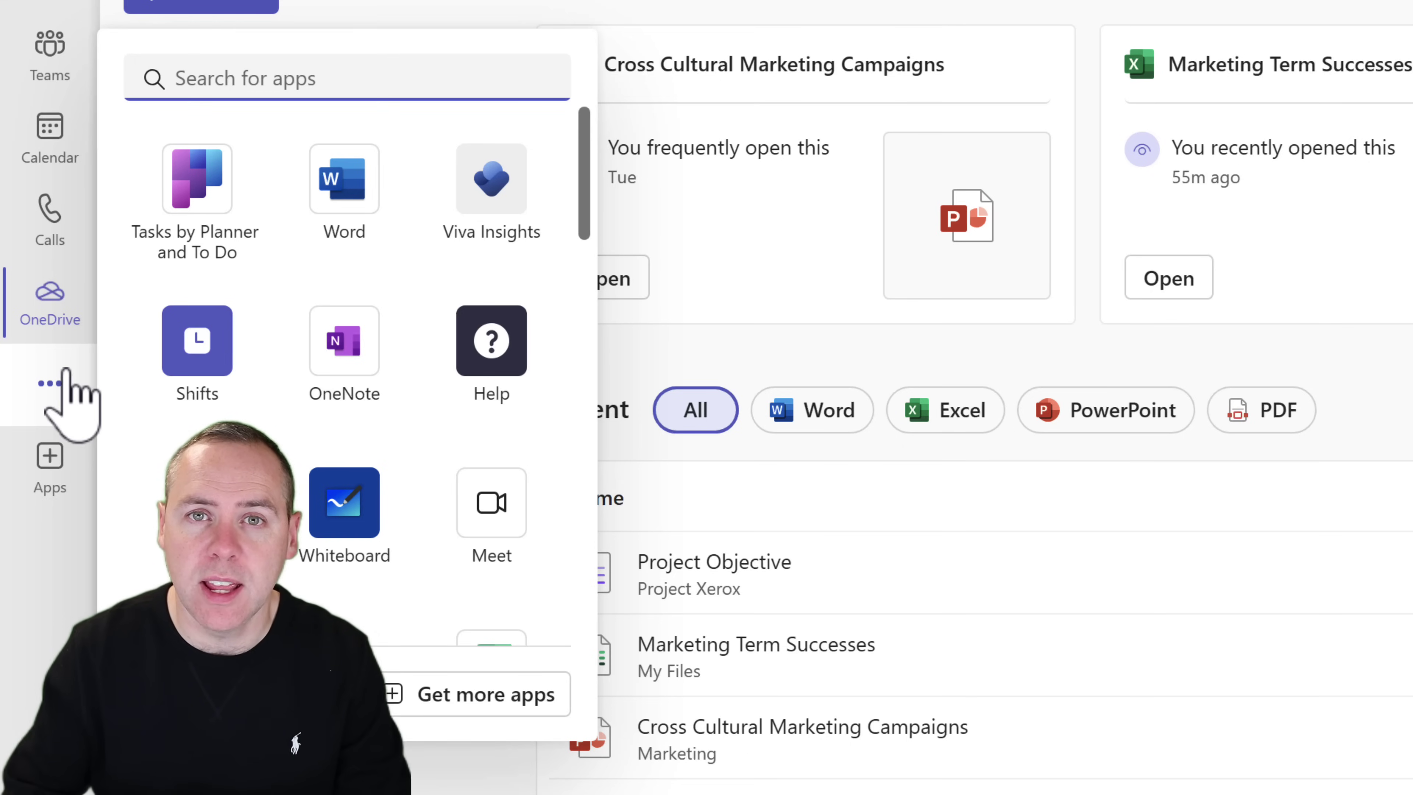
{"action": "type", "text": "OnedR"}
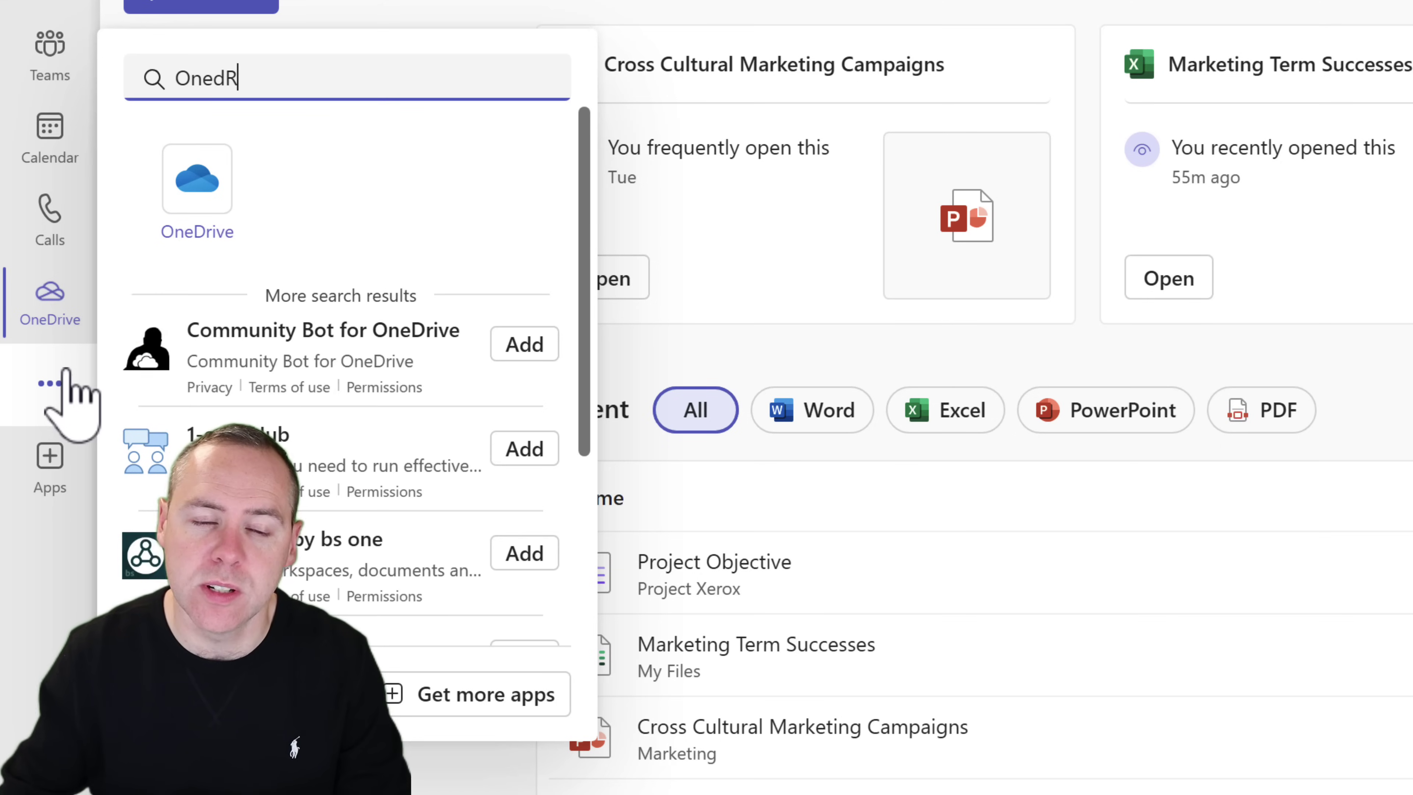
{"action": "left_click", "coordinate": [198, 223]}
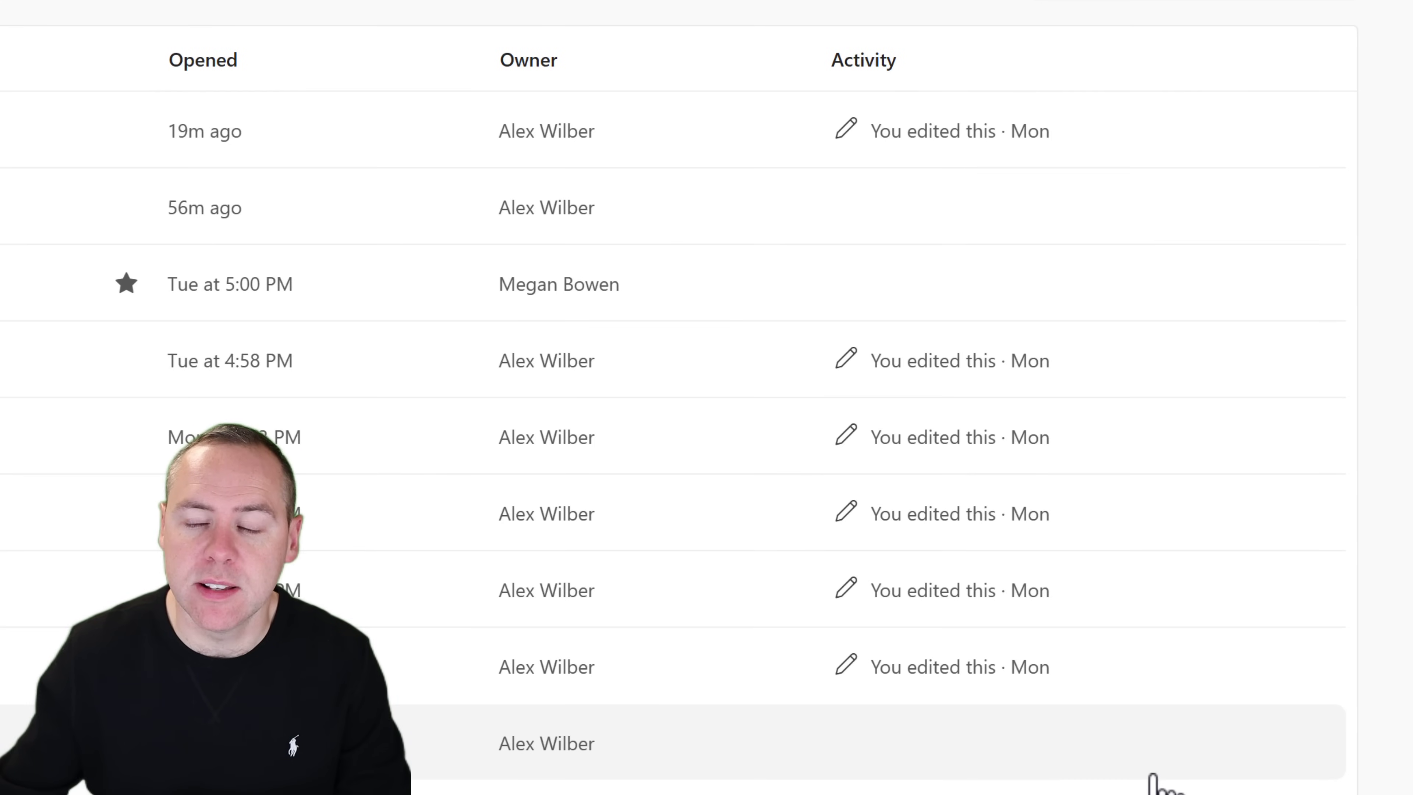
View the synced OneDrive files online from the taskbar cloud icon, opening them in Microsoft Edge.
{"action": "left_click", "coordinate": [1153, 790]}
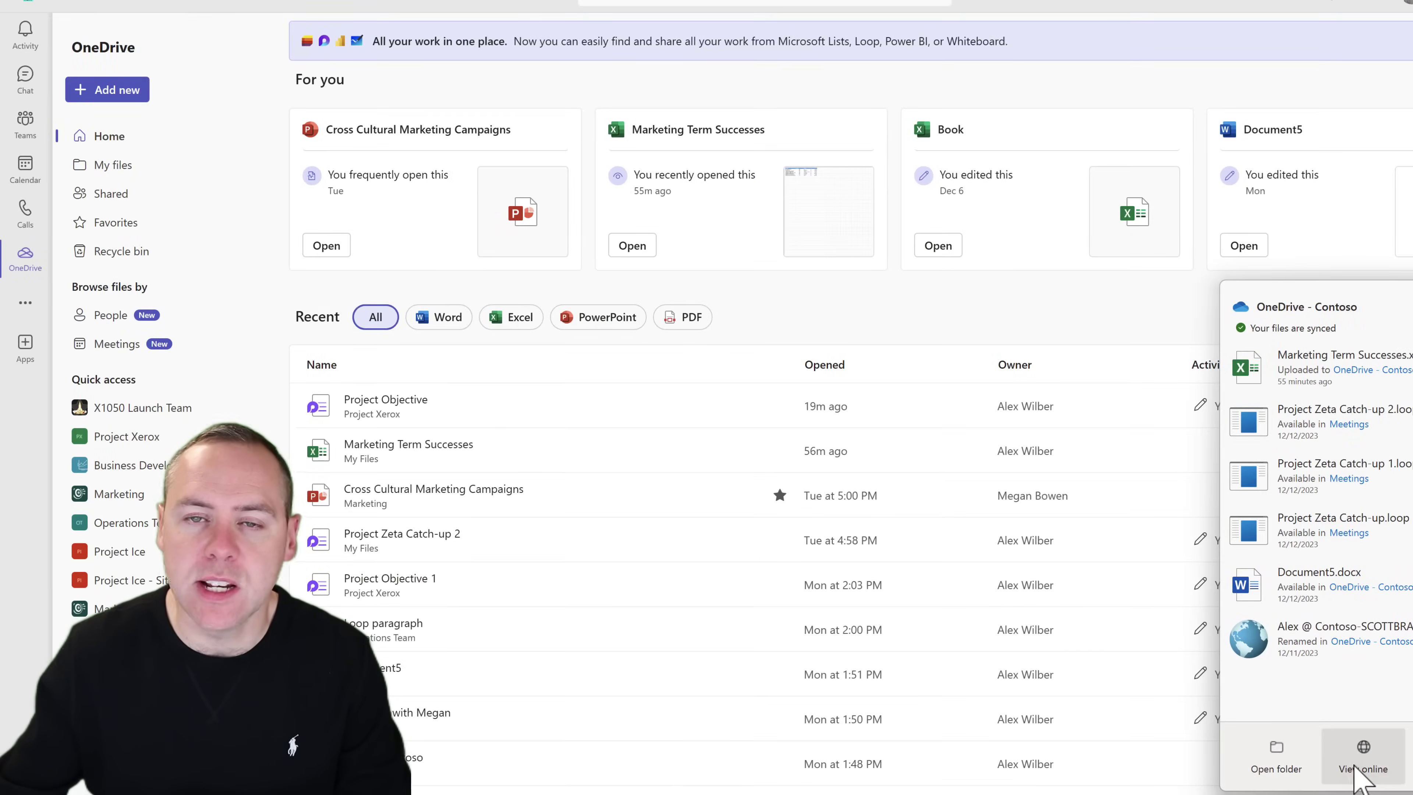
{"action": "left_click", "coordinate": [1356, 771]}
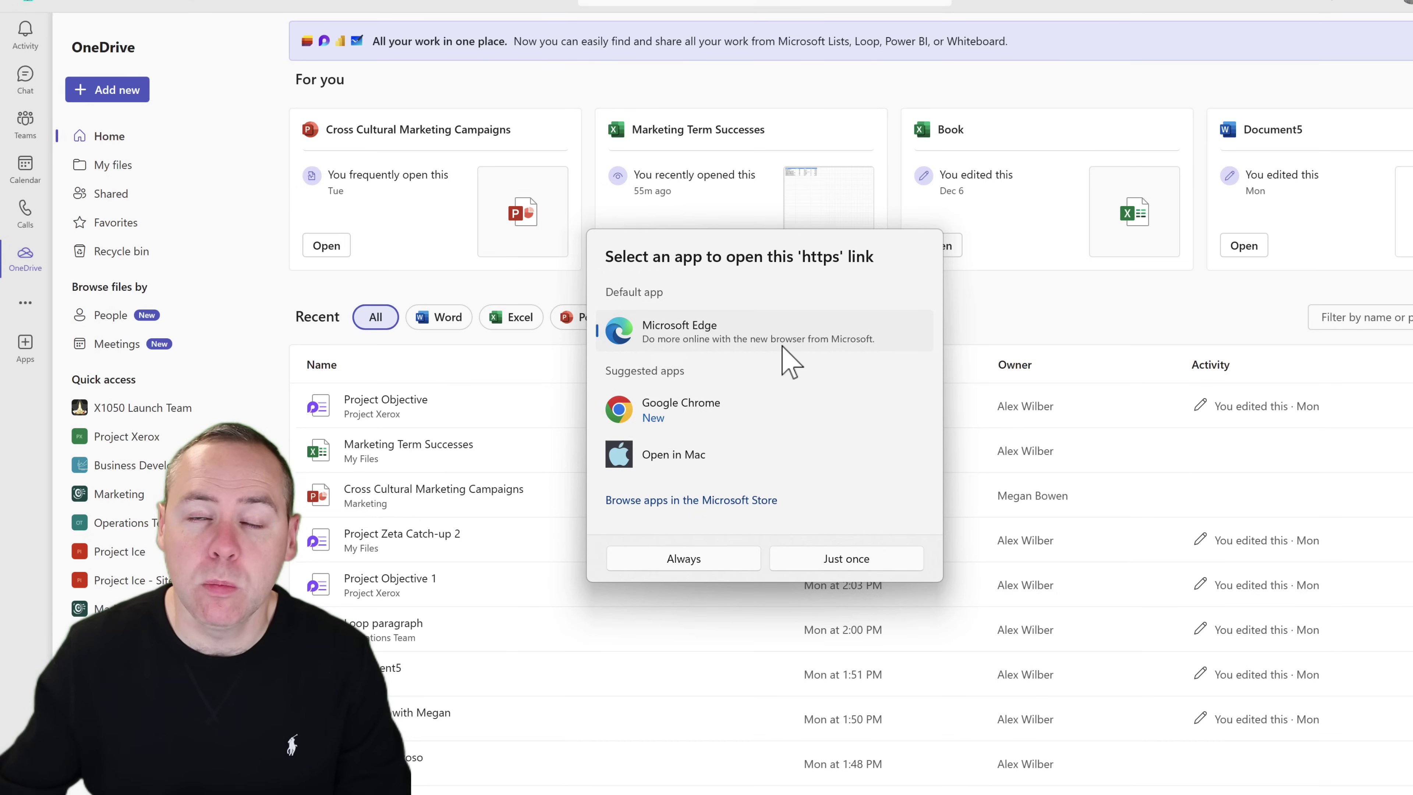
{"action": "left_click", "coordinate": [683, 559]}
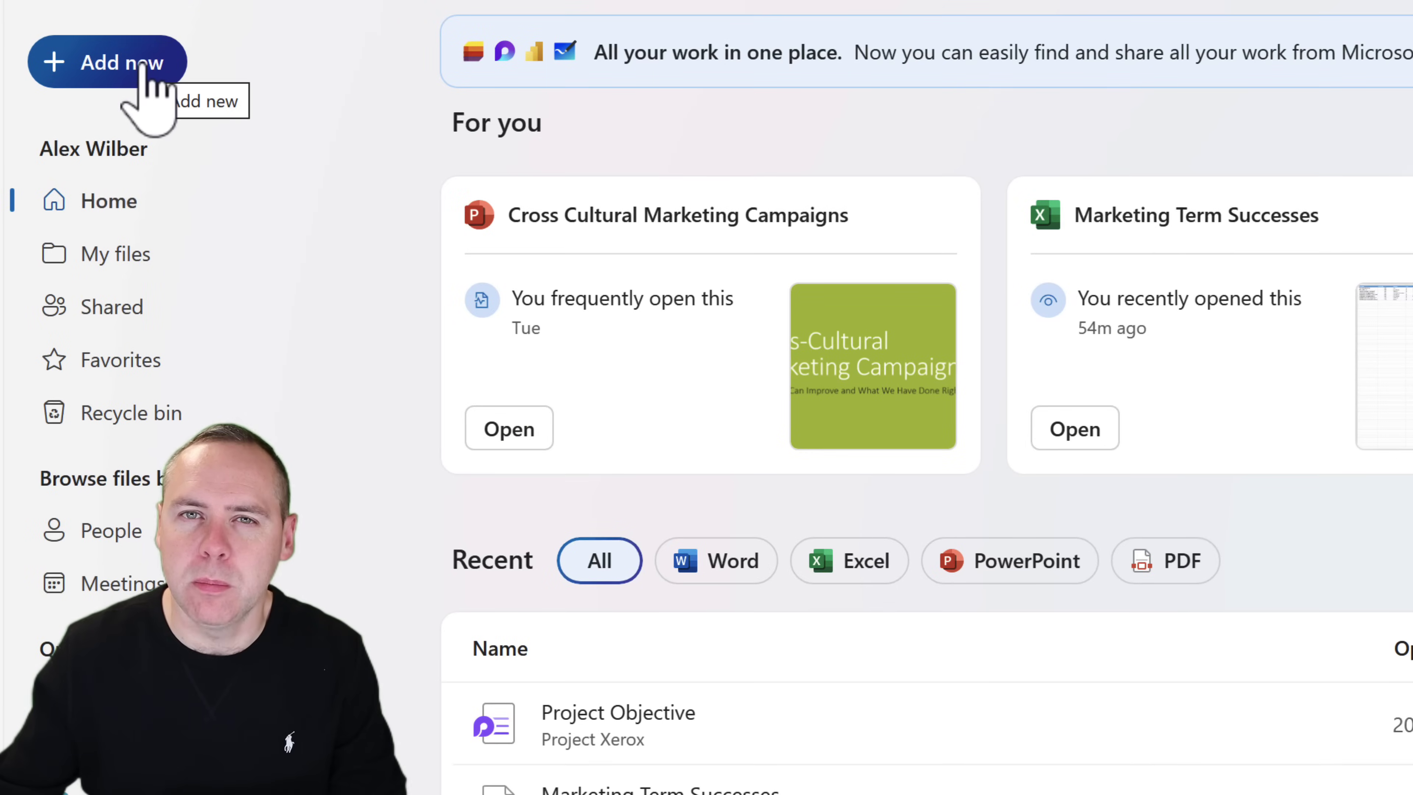
{"action": "left_click", "coordinate": [144, 70]}
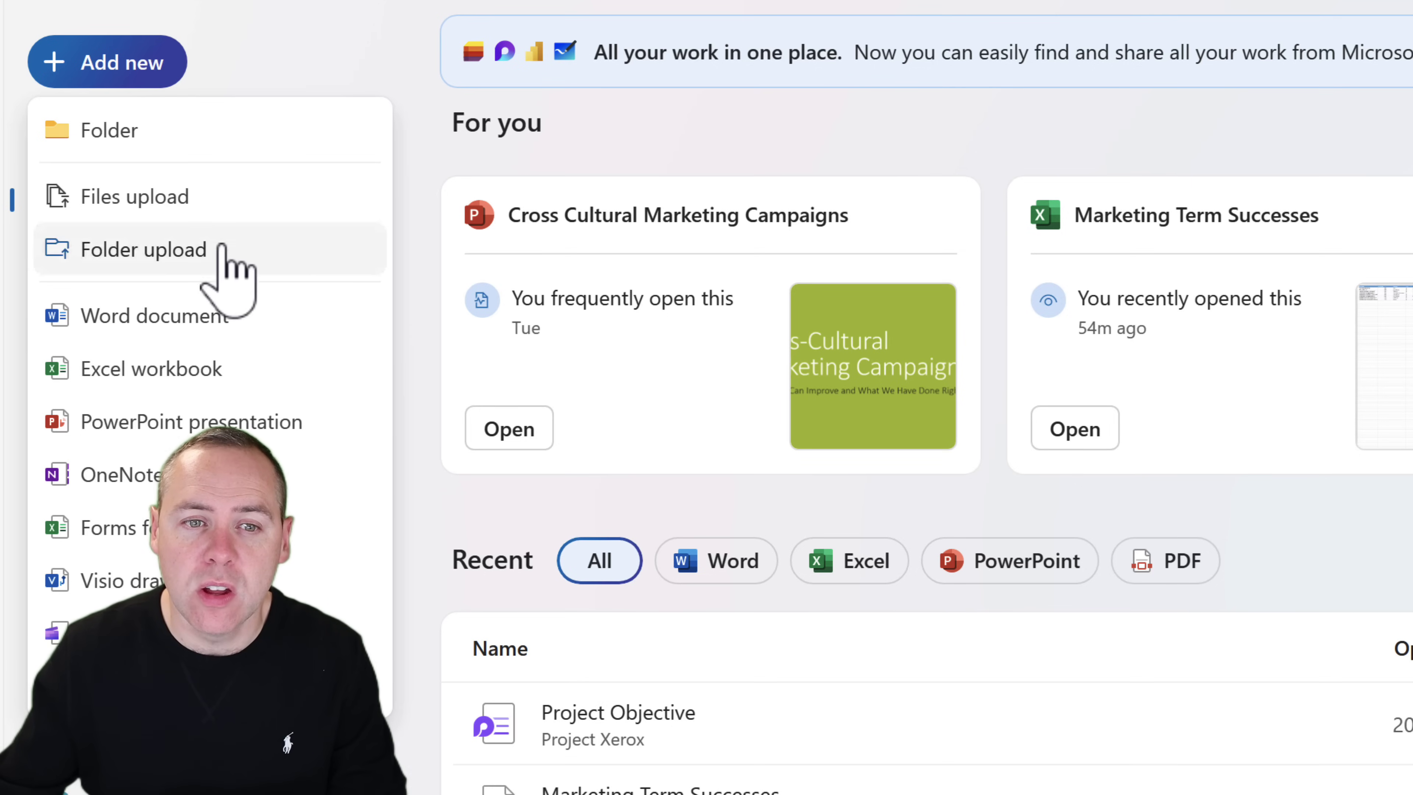
{"action": "left_click", "coordinate": [232, 208]}
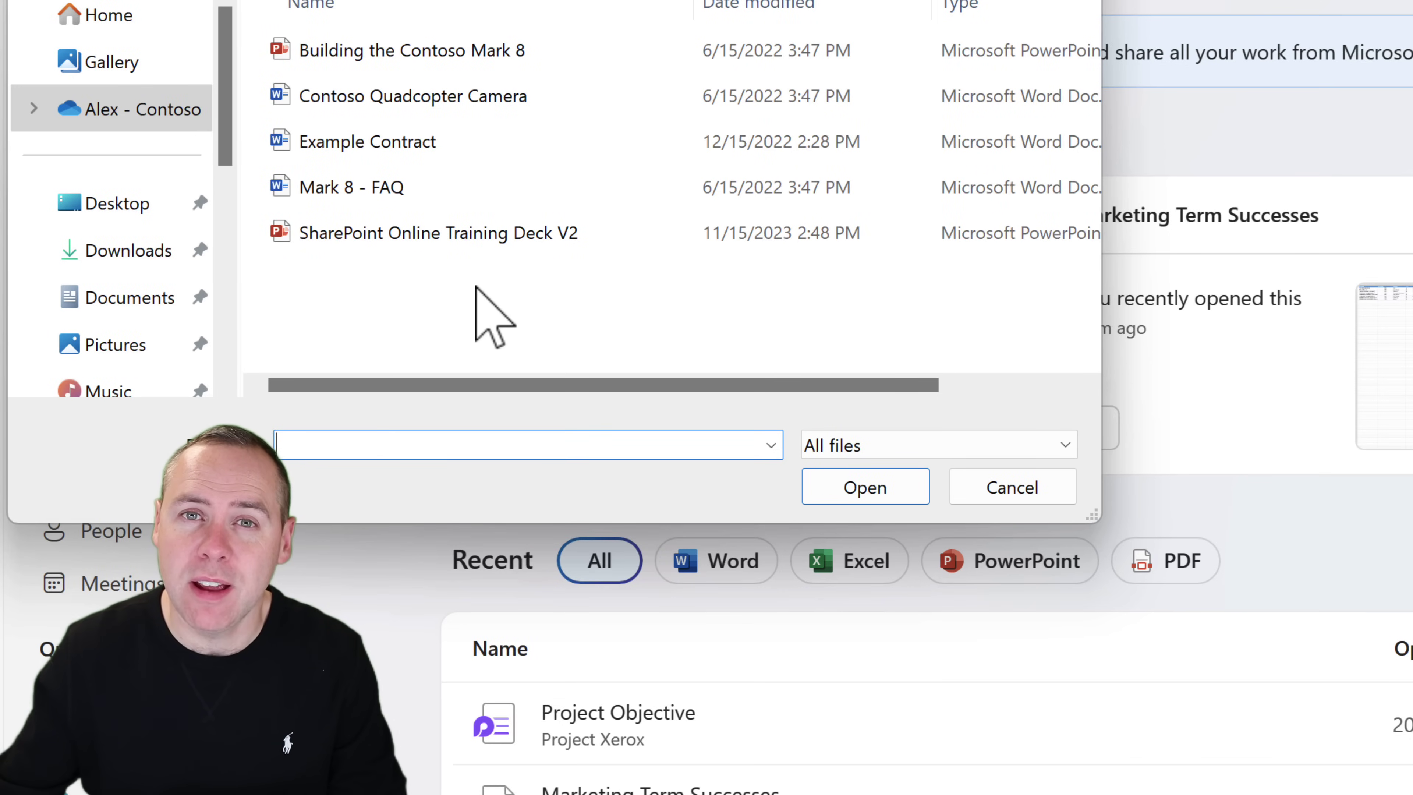
{"action": "left_click", "coordinate": [1014, 488]}
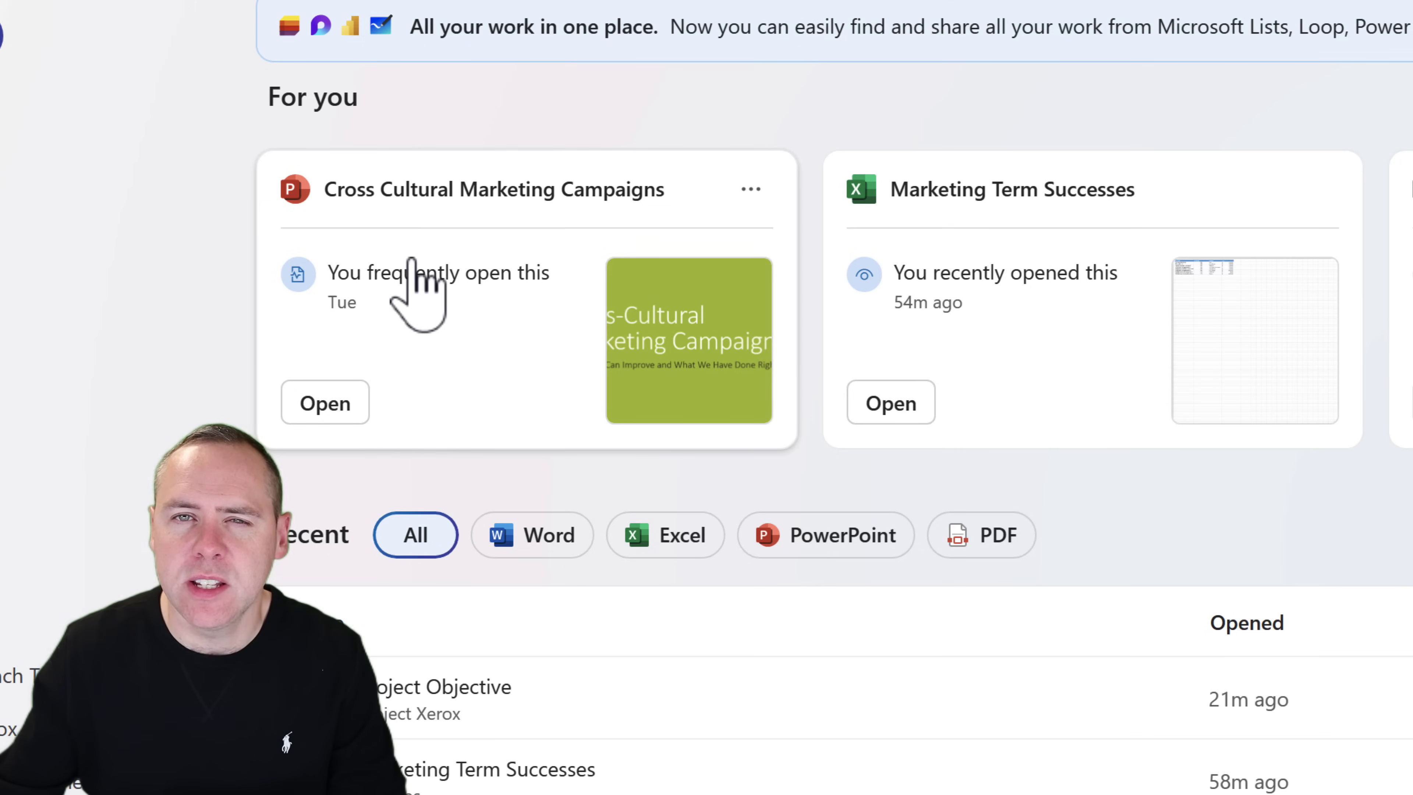
Open the Cross Cultural Marketing Campaigns presentation, then return to OneDrive Home.
{"action": "left_click", "coordinate": [423, 195]}
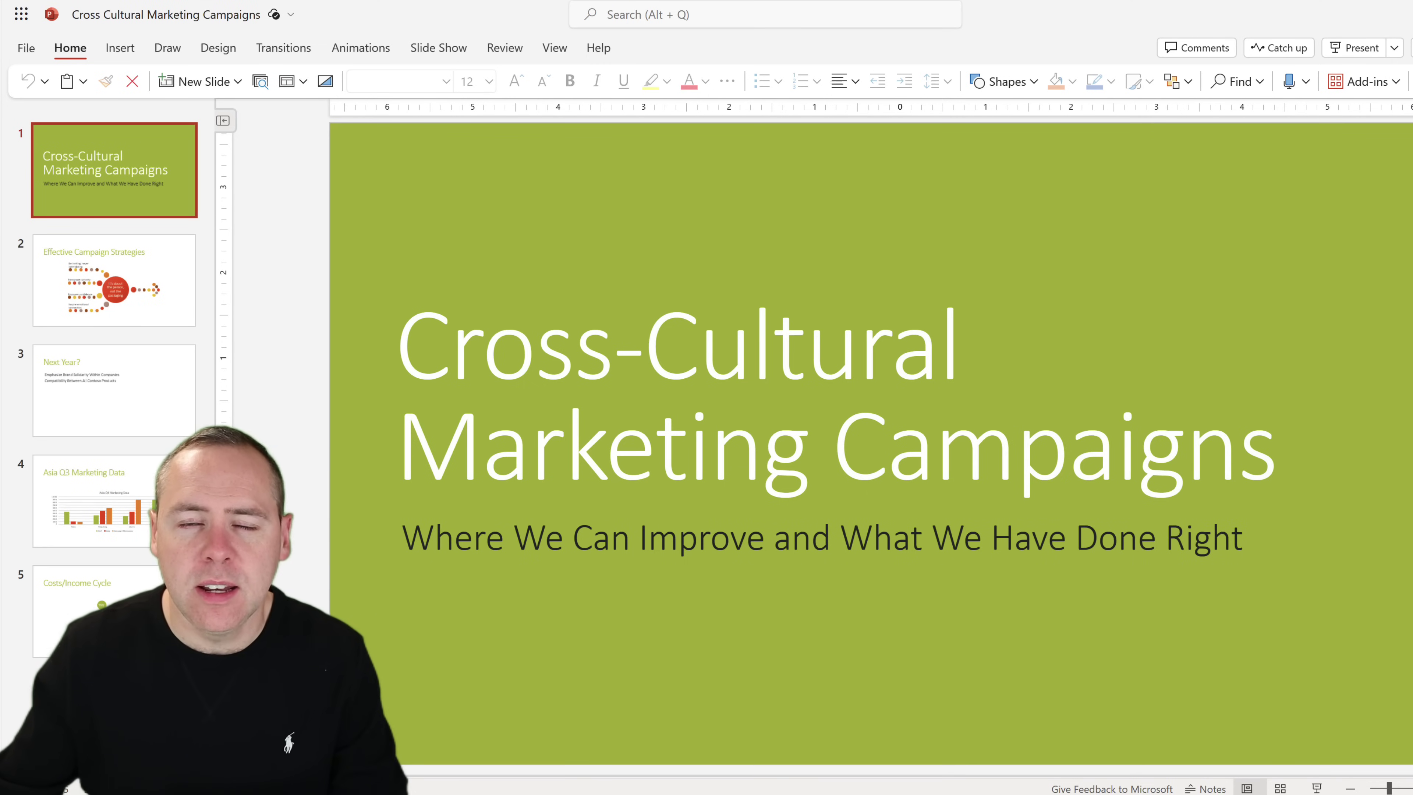
{"action": "left_click", "coordinate": [370, 3]}
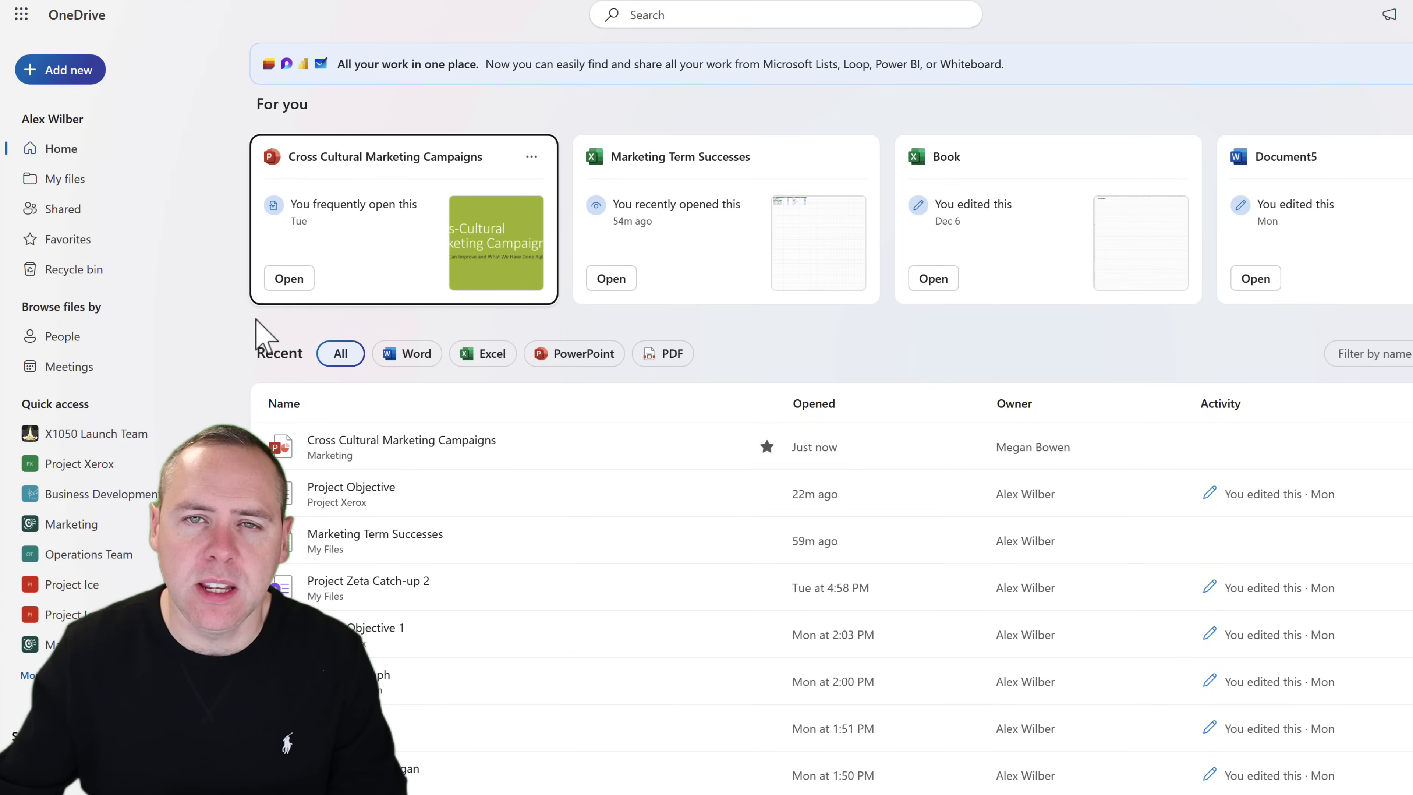
{"action": "scroll", "coordinate": [255, 330], "scroll_direction": "down", "scroll_amount": 2}
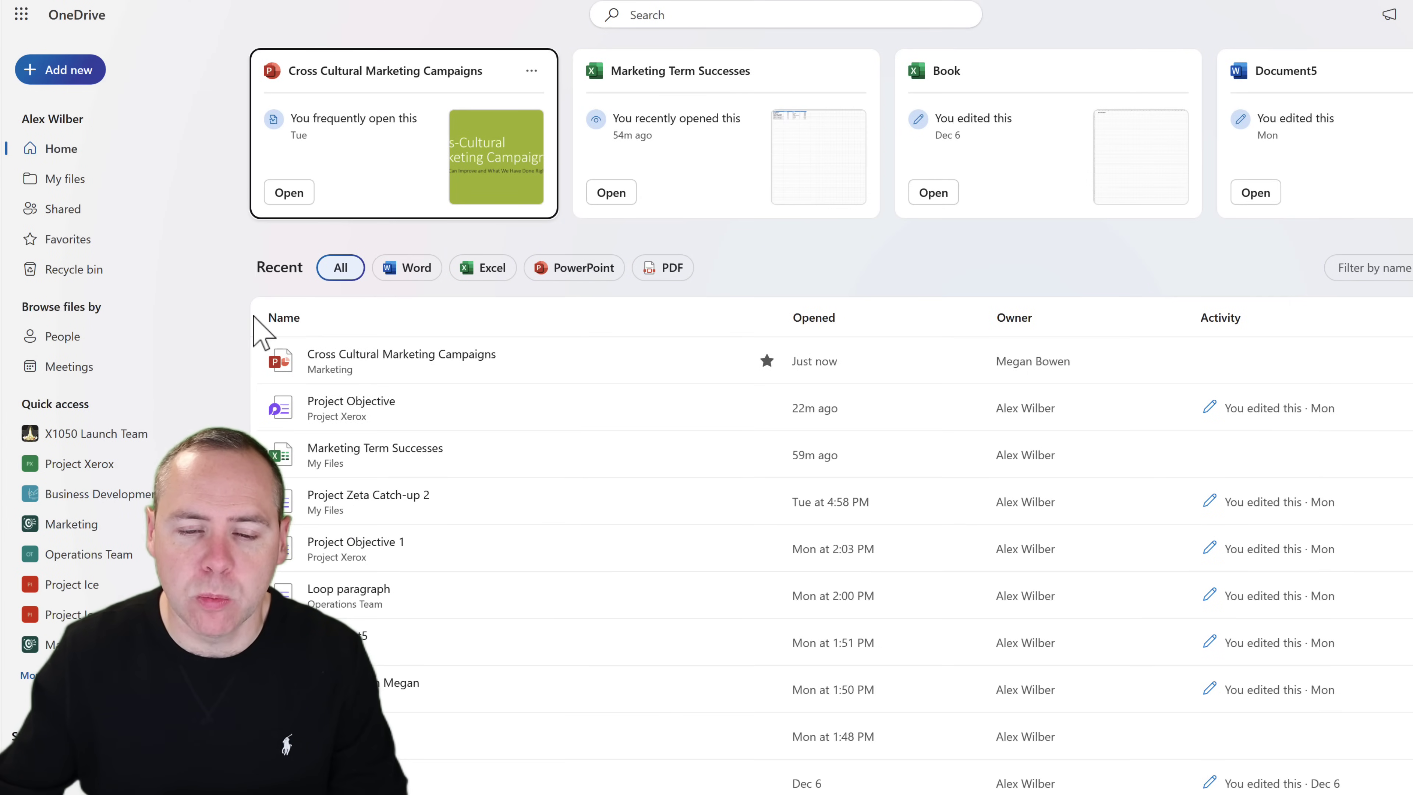
{"action": "scroll", "coordinate": [260, 333], "scroll_direction": "down", "scroll_amount": 2}
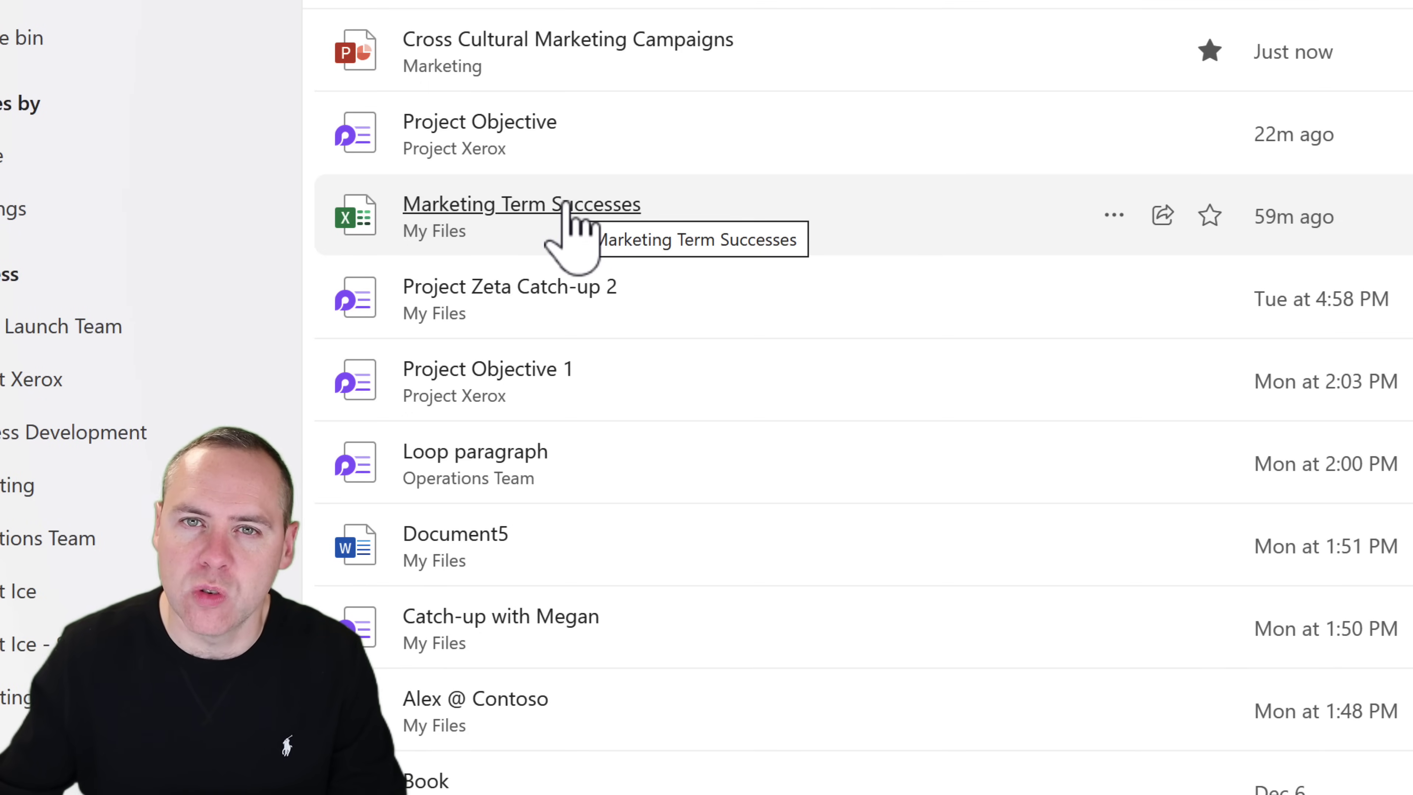
{"action": "scroll", "coordinate": [564, 205], "scroll_direction": "up", "scroll_amount": 3}
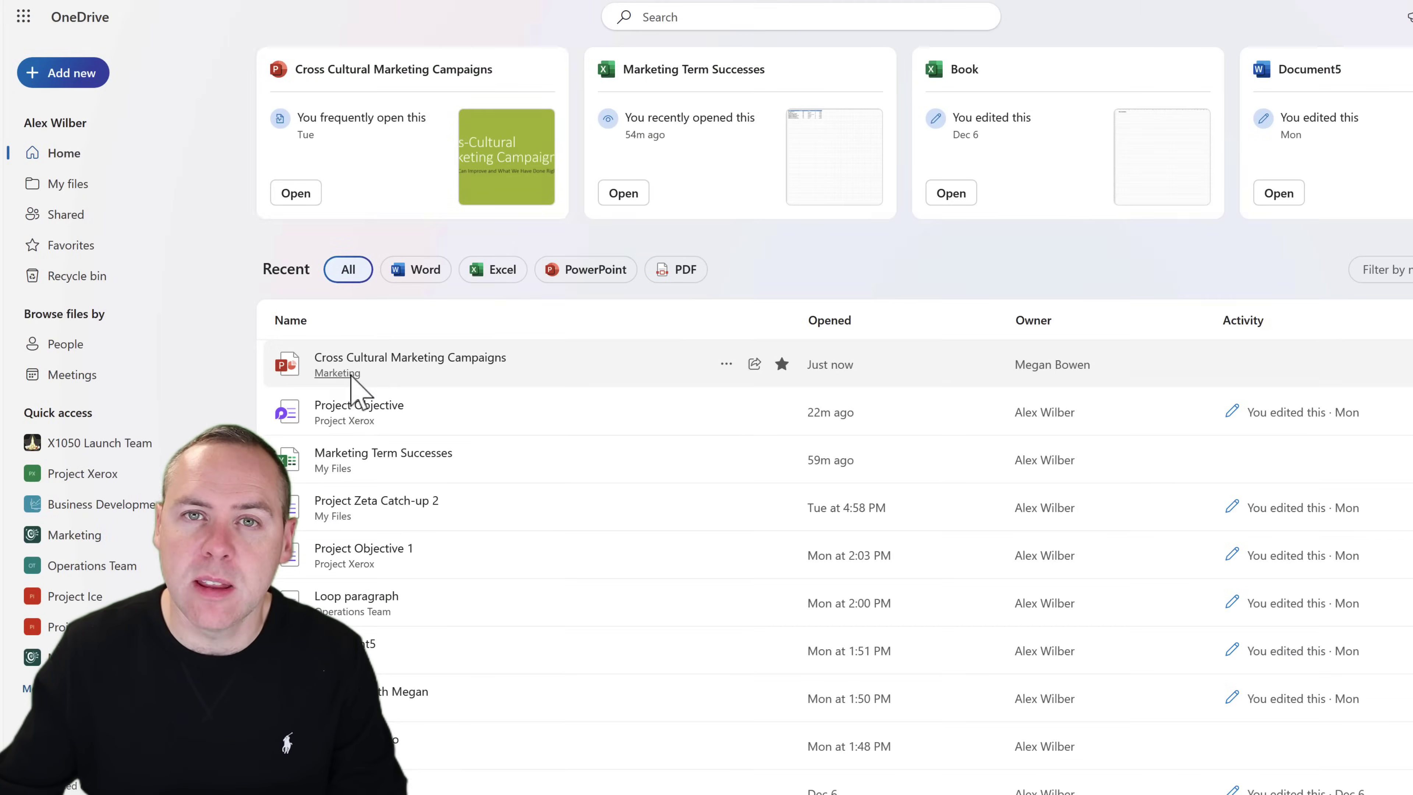
{"action": "left_click", "coordinate": [350, 374]}
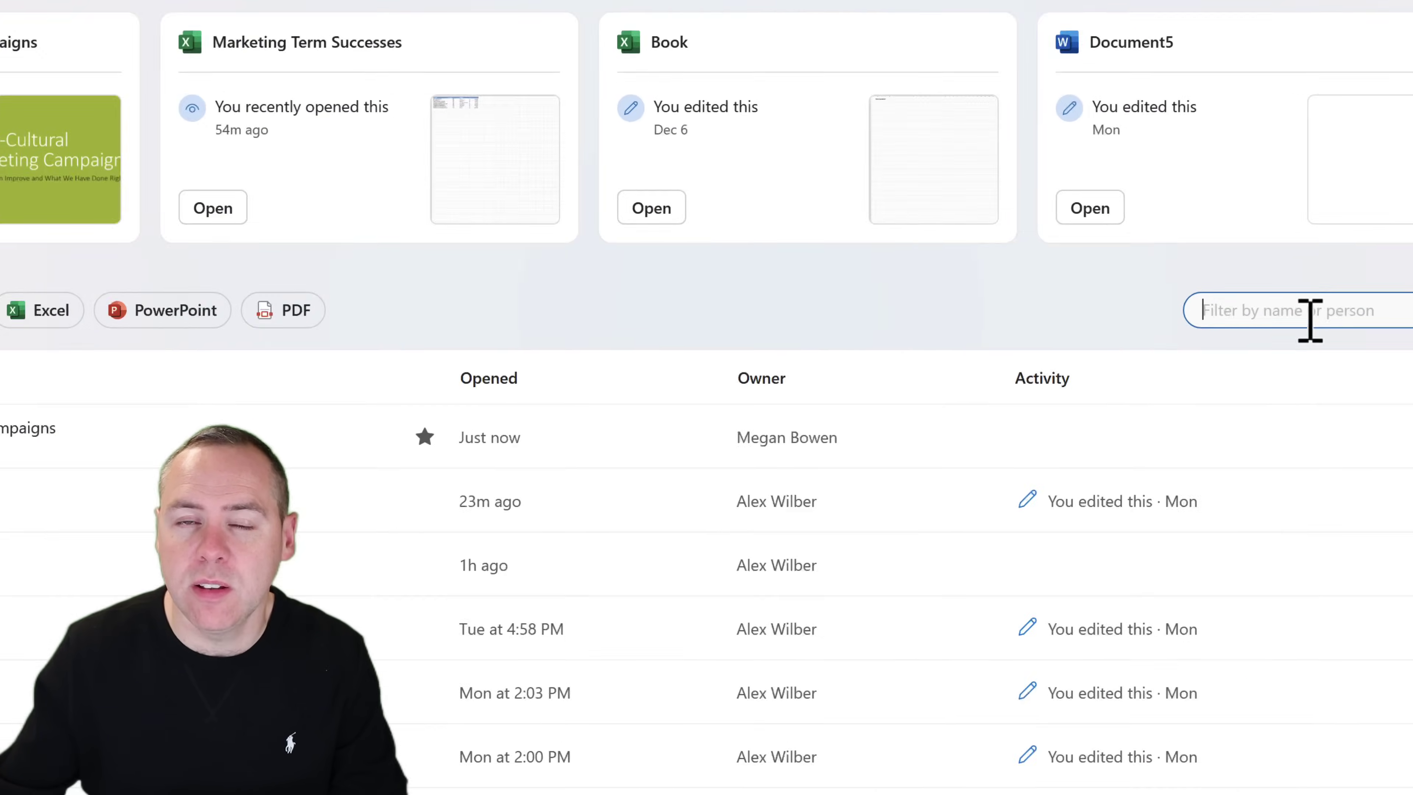
{"action": "left_click", "coordinate": [1392, 362]}
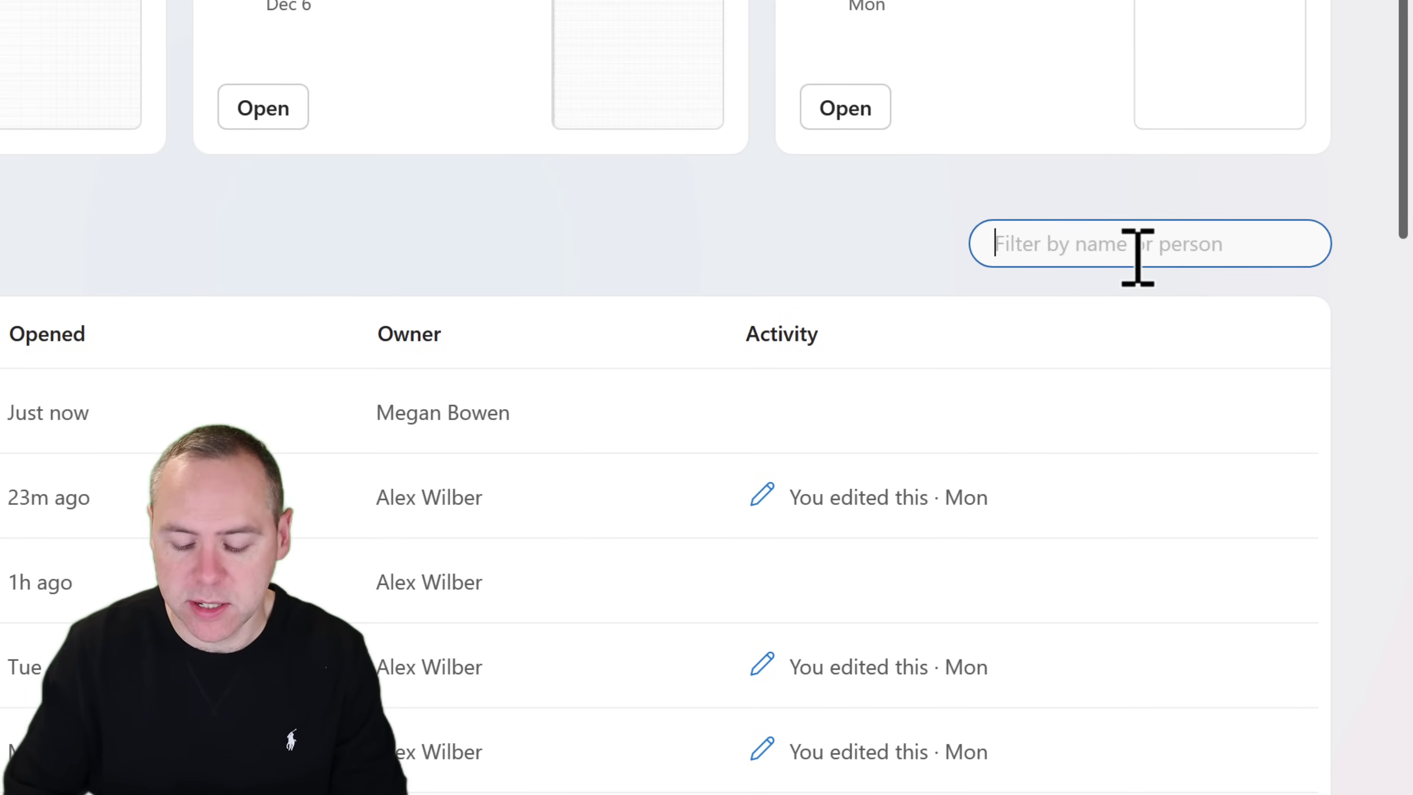
{"action": "type", "text": "Marketing"}
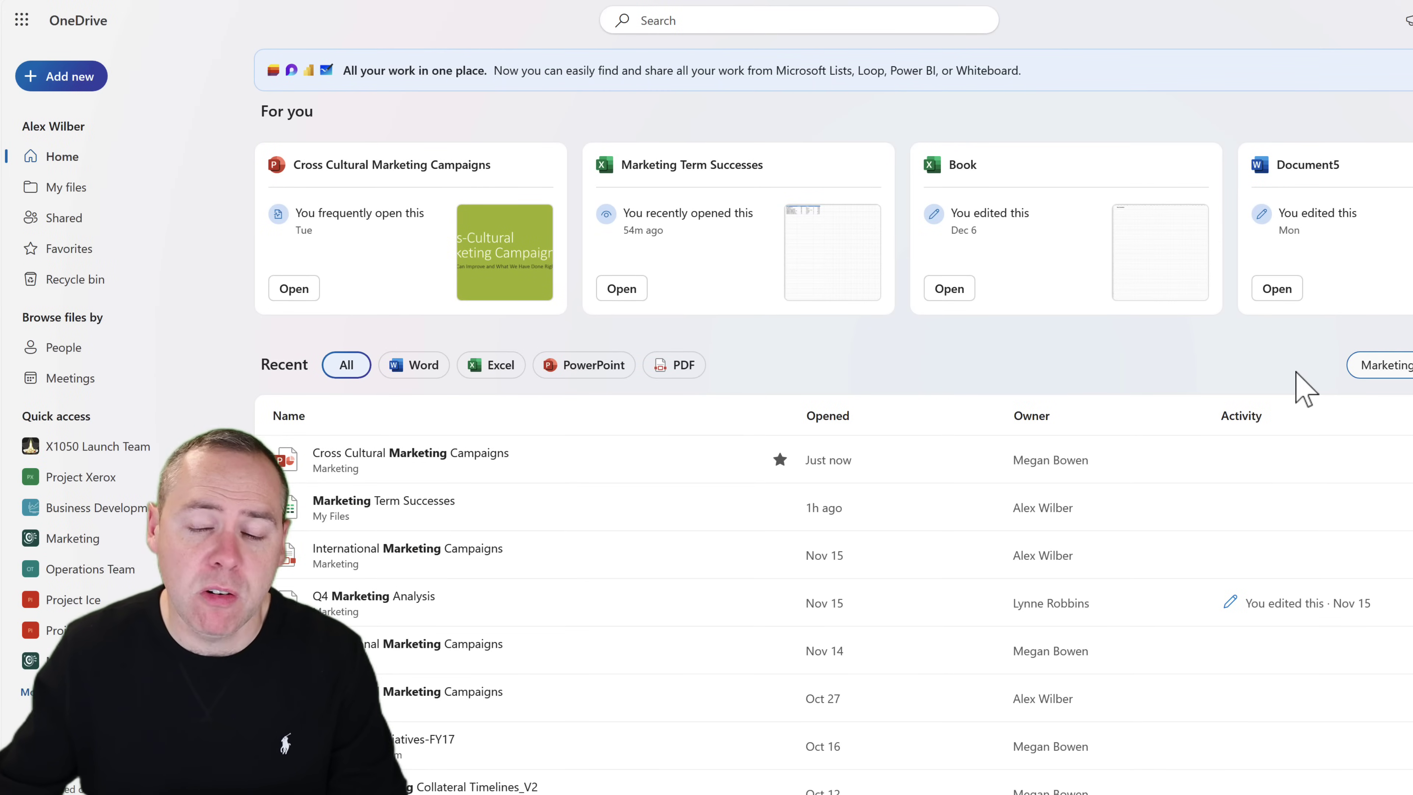
{"action": "left_click", "coordinate": [600, 368]}
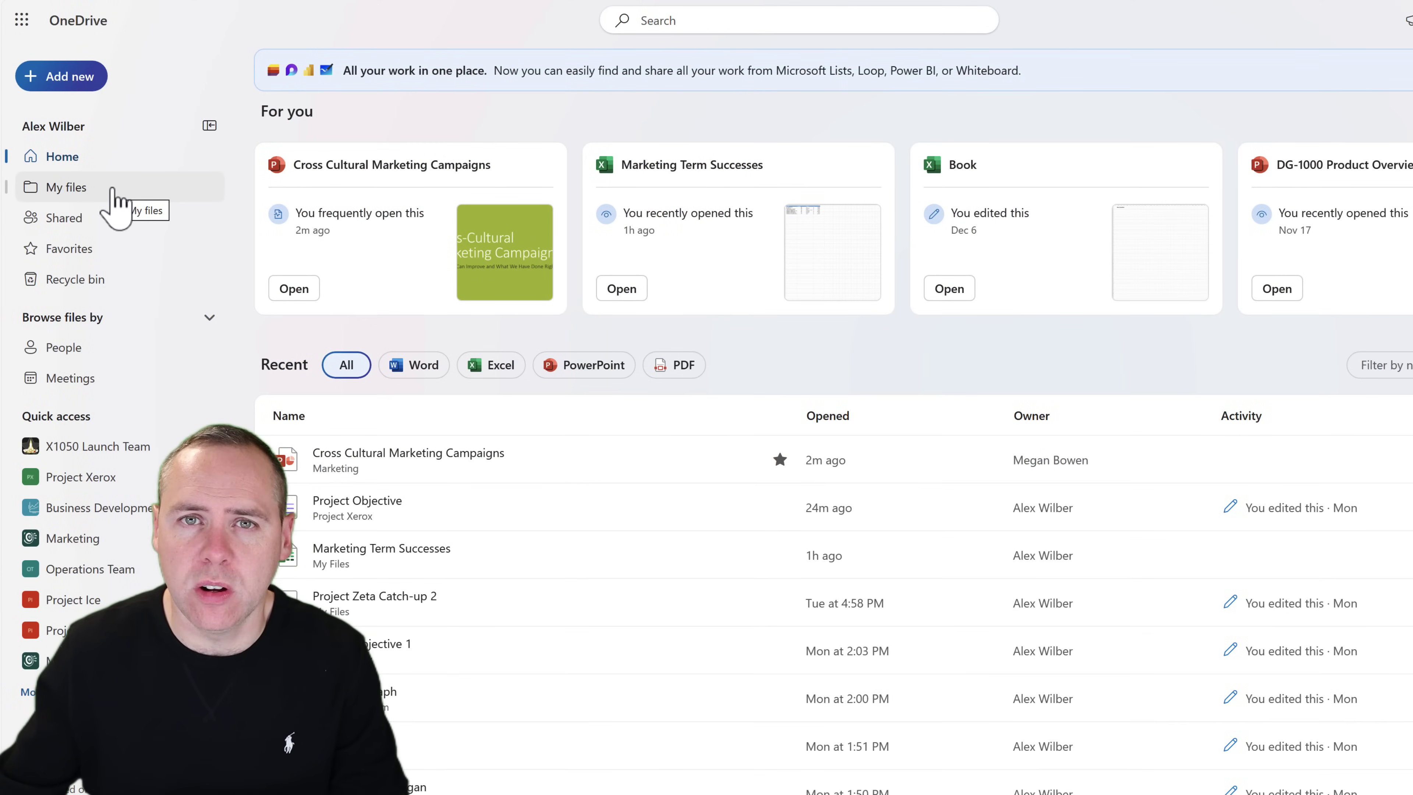
Browse My files and open the Marketing Slogan Suggestions Q3 document in Word.
{"action": "left_click", "coordinate": [113, 192]}
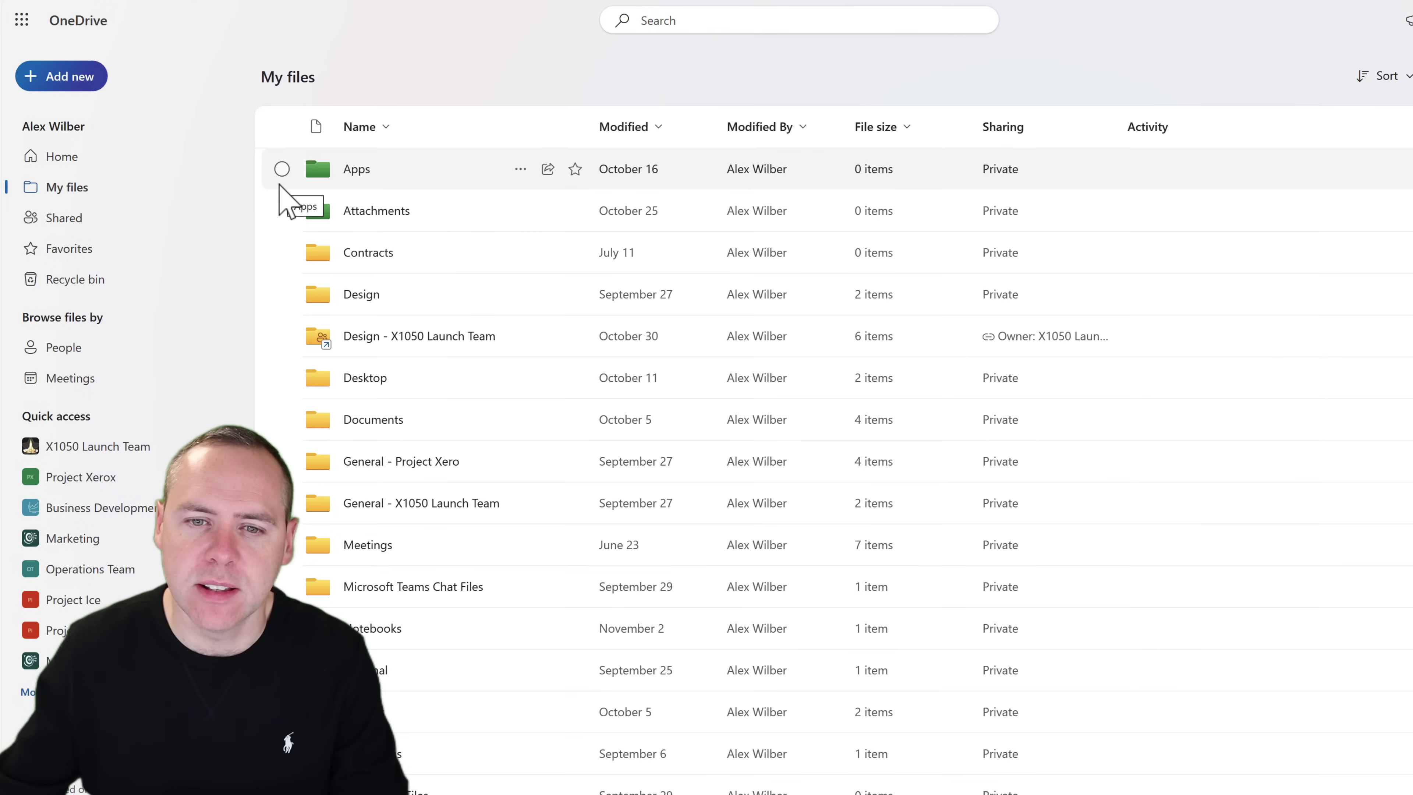
{"action": "scroll", "coordinate": [278, 315], "scroll_direction": "down", "scroll_amount": 8}
{"action": "scroll", "coordinate": [281, 315], "scroll_direction": "up", "scroll_amount": 8}
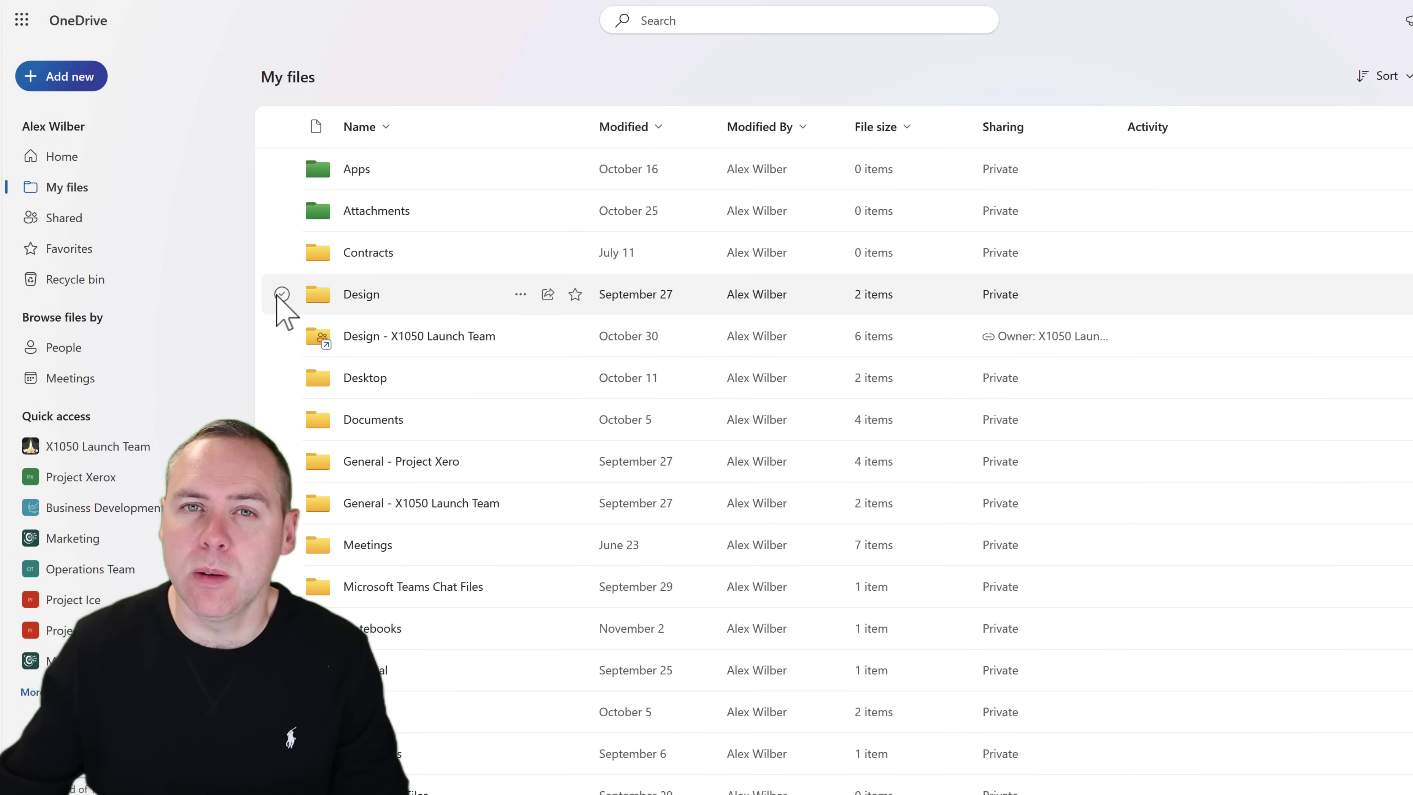
{"action": "scroll", "coordinate": [278, 309], "scroll_direction": "down", "scroll_amount": 1}
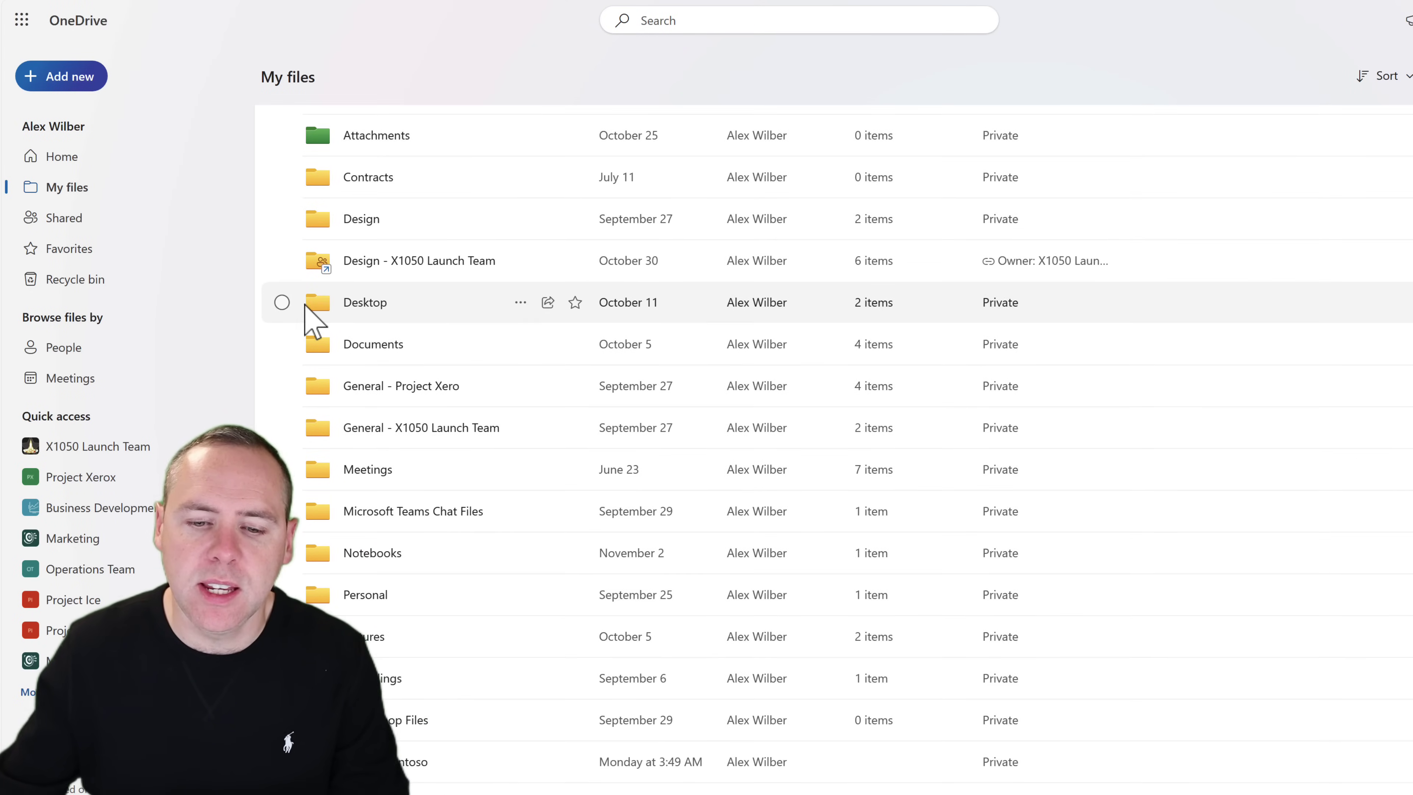
{"action": "scroll", "coordinate": [310, 316], "scroll_direction": "down", "scroll_amount": 7}
{"action": "scroll", "coordinate": [314, 320], "scroll_direction": "down", "scroll_amount": 6}
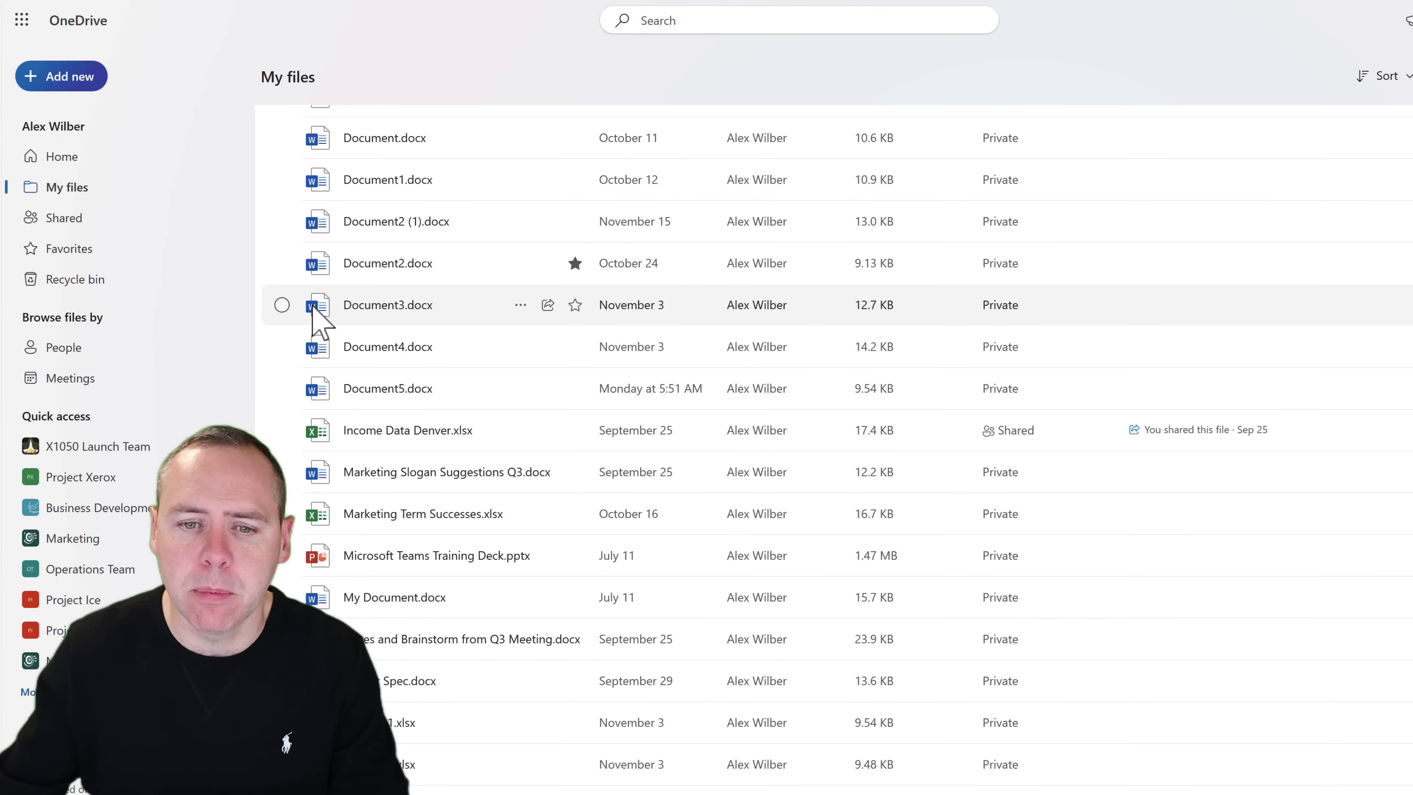
{"action": "left_click", "coordinate": [391, 473]}
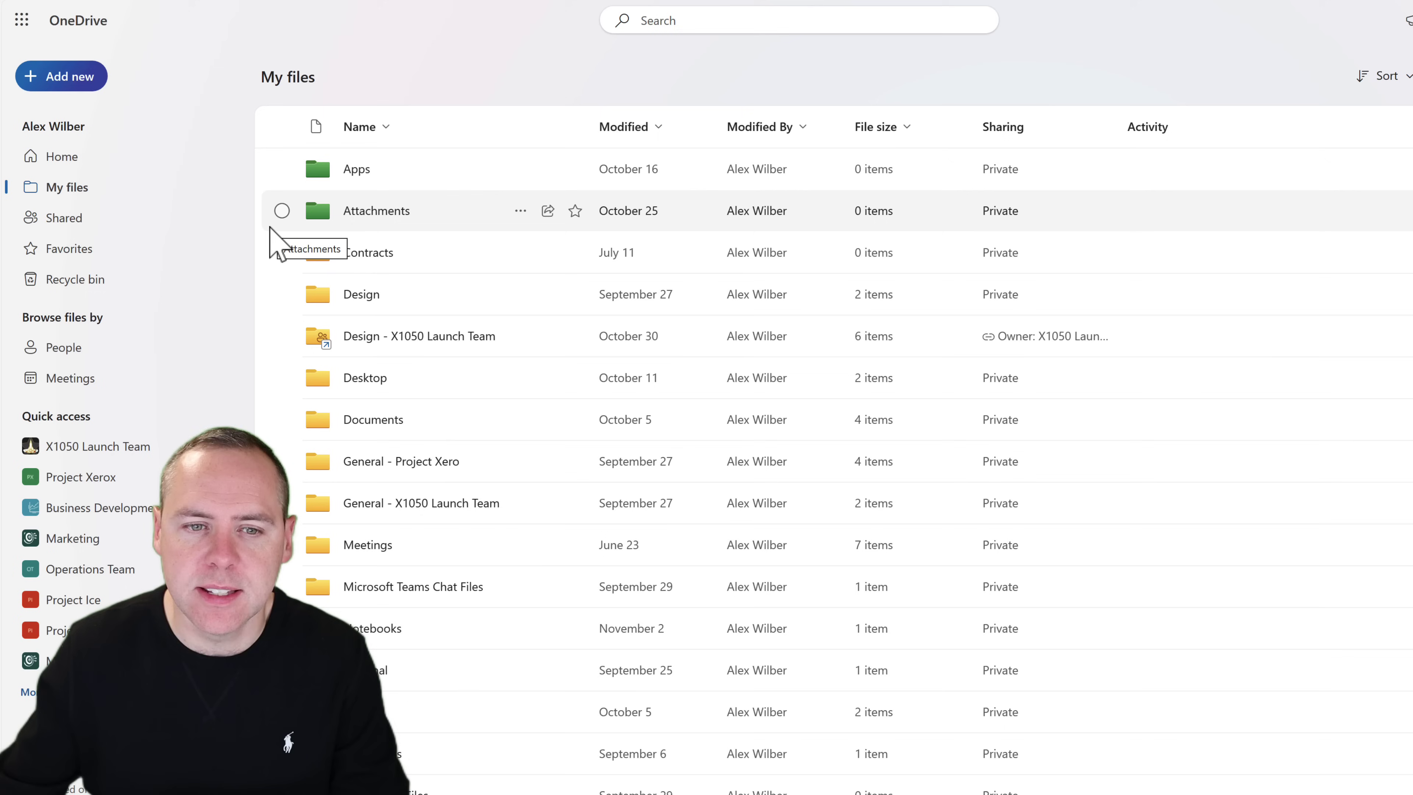
{"action": "scroll", "coordinate": [273, 234], "scroll_direction": "down", "scroll_amount": 6}
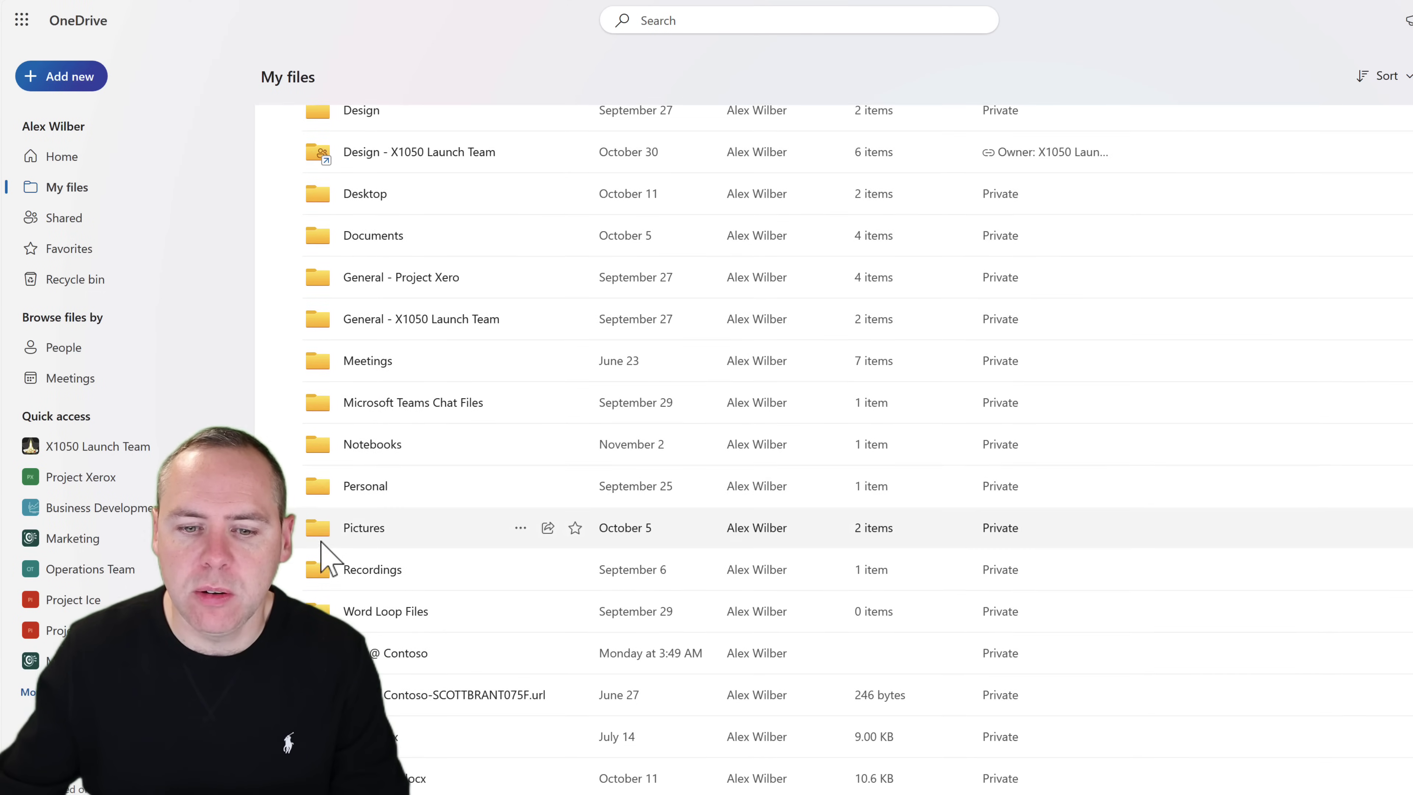
Star Microsoft Teams Training Deck as a favorite, then unstar it from the Favorites list.
{"action": "scroll", "coordinate": [320, 523], "scroll_direction": "down", "scroll_amount": 3}
{"action": "scroll", "coordinate": [317, 526], "scroll_direction": "down", "scroll_amount": 7}
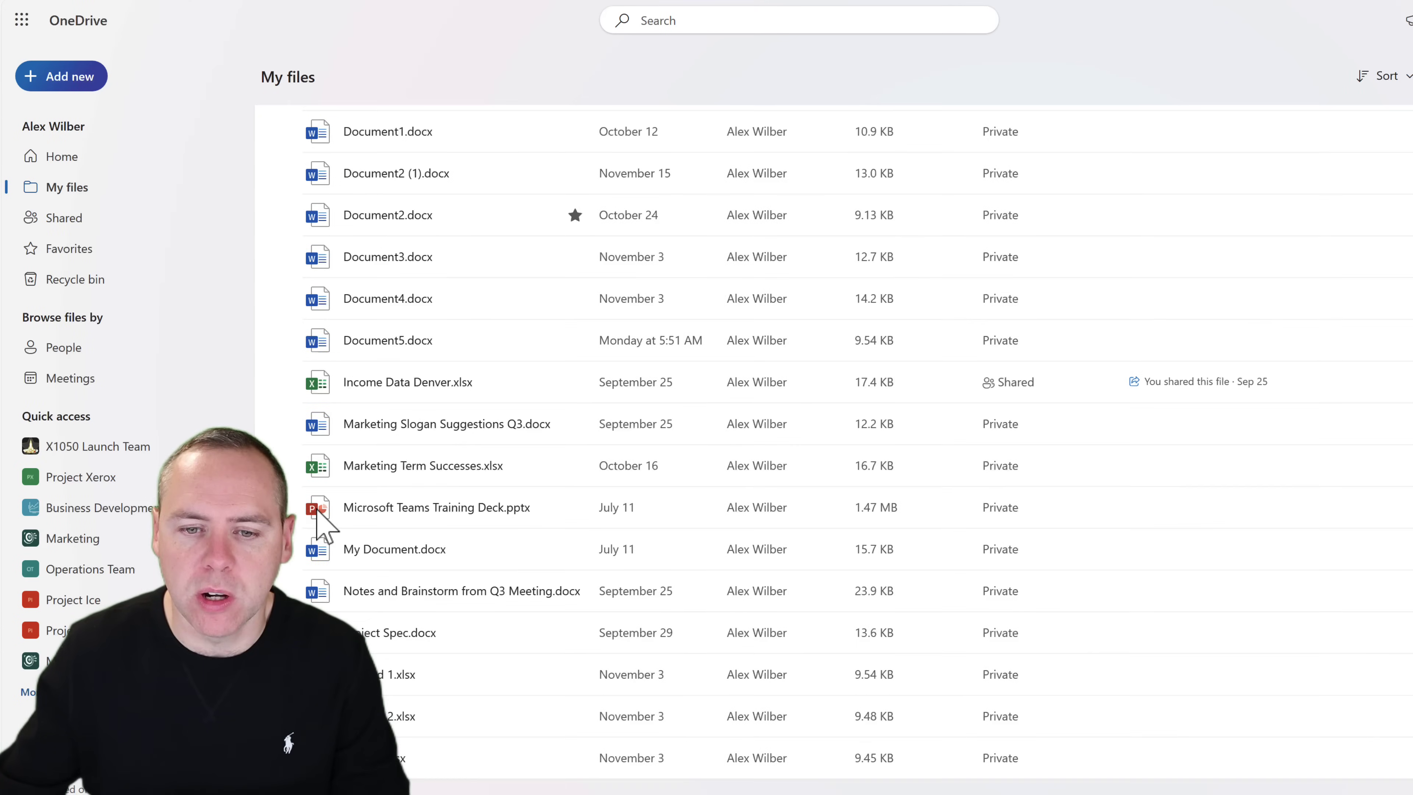
{"action": "left_click", "coordinate": [294, 523]}
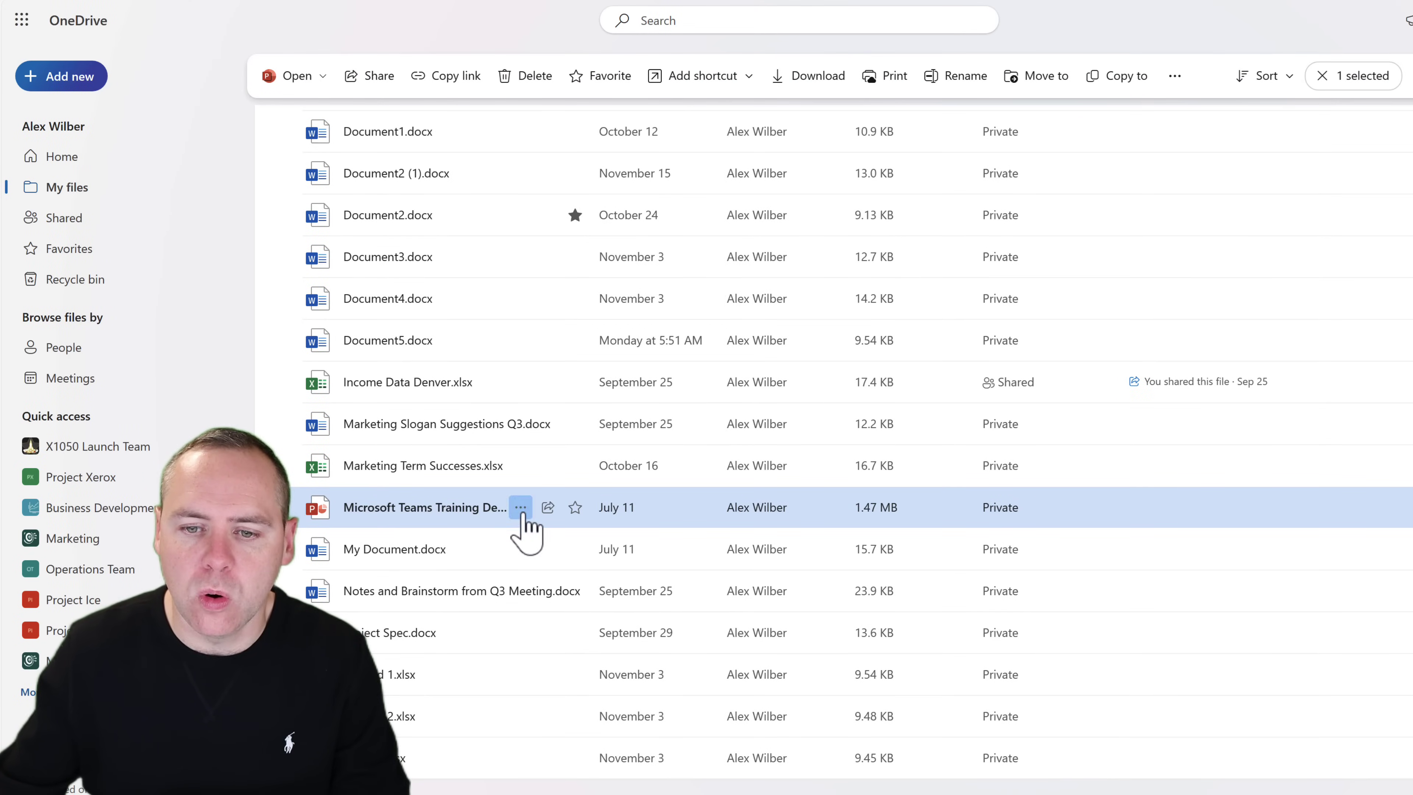
{"action": "left_click", "coordinate": [576, 508]}
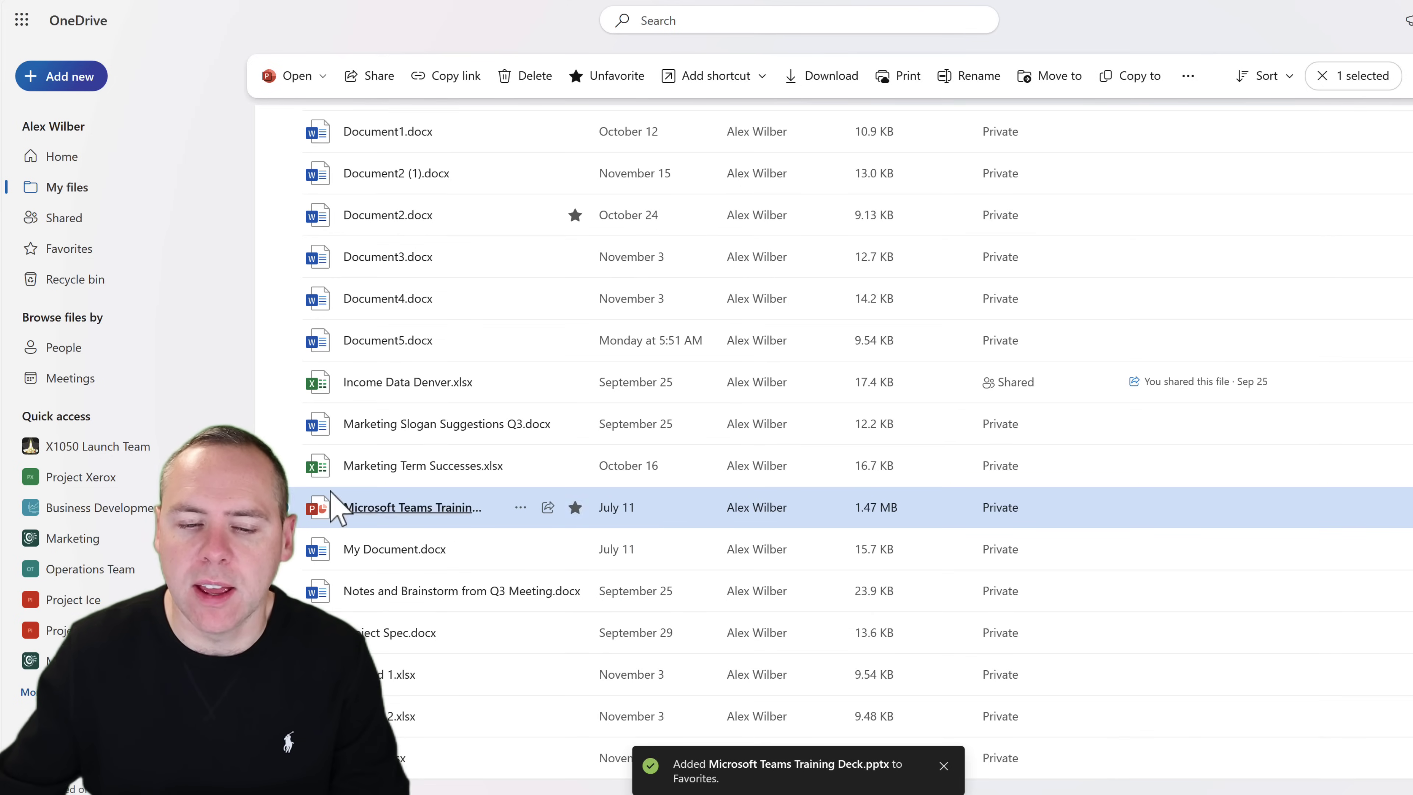
{"action": "left_click", "coordinate": [284, 508]}
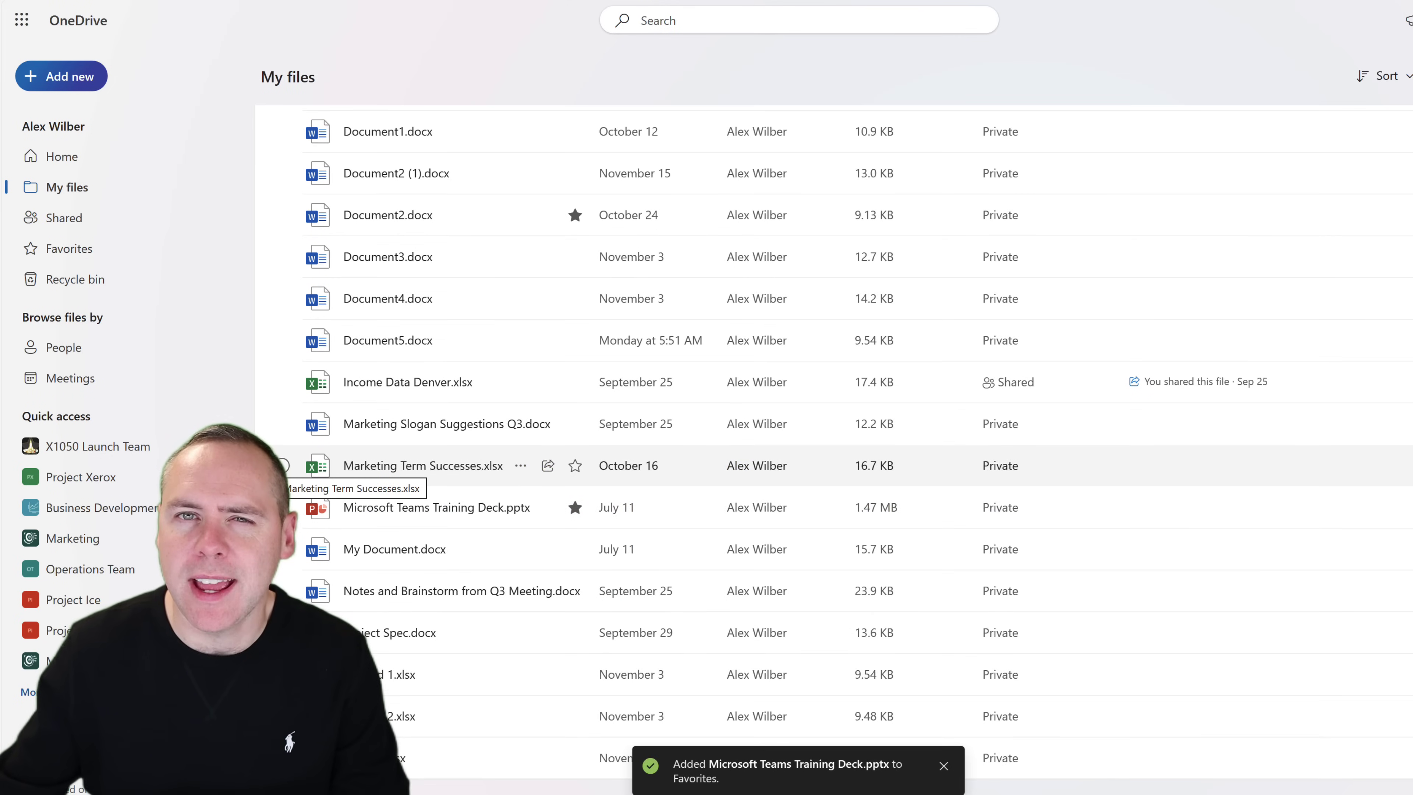
{"action": "left_click", "coordinate": [128, 263]}
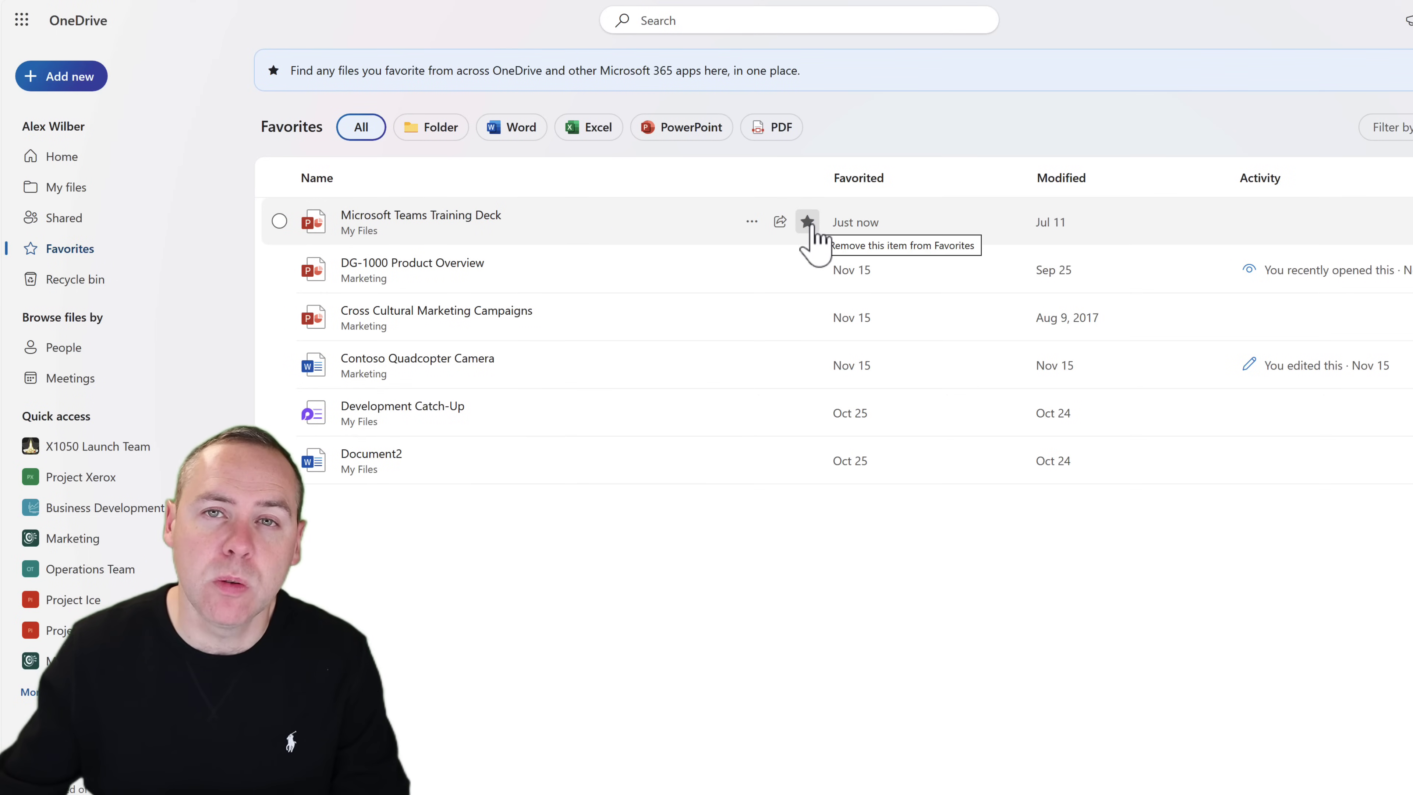
{"action": "left_click", "coordinate": [808, 222]}
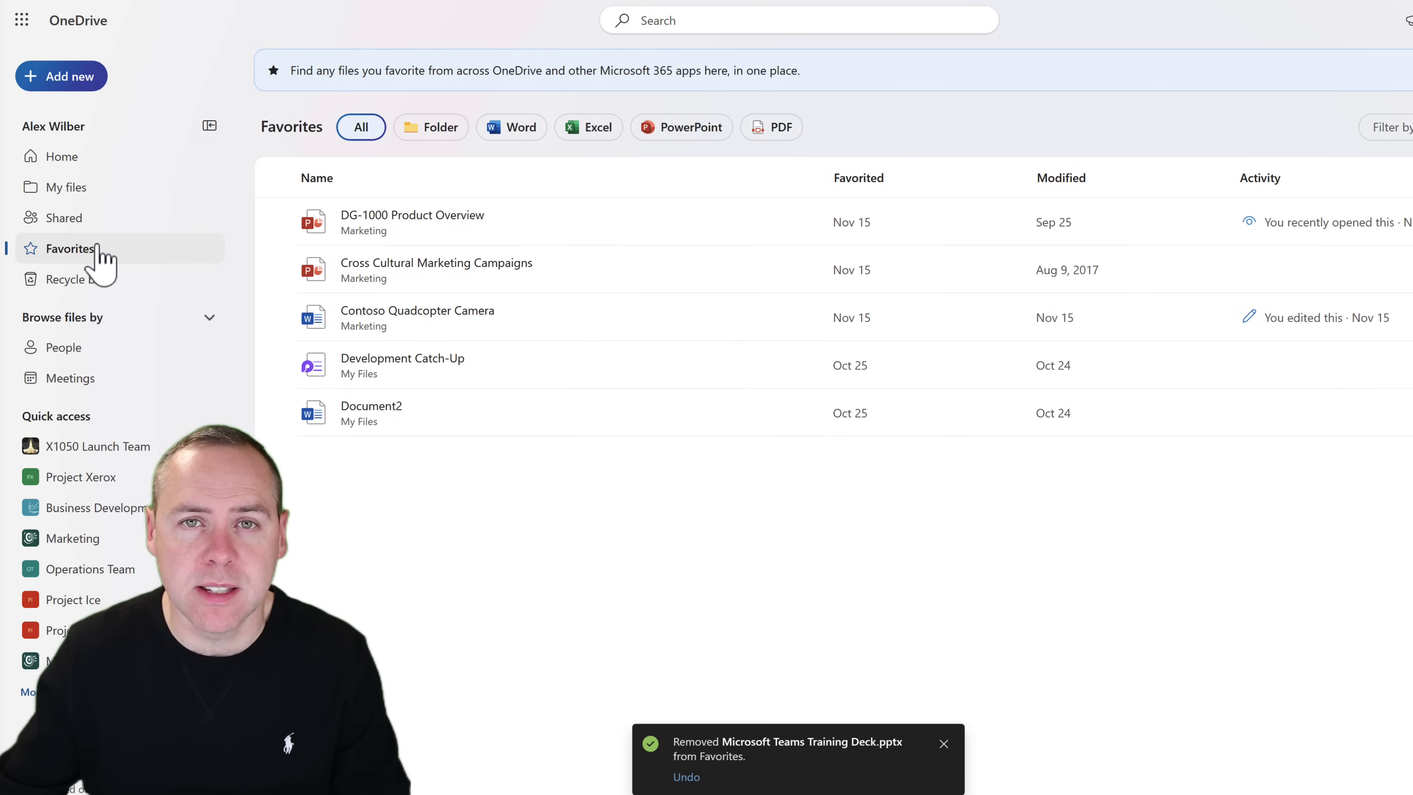
Create a new red folder named 'Restricted' in My files.
{"action": "left_click", "coordinate": [101, 195]}
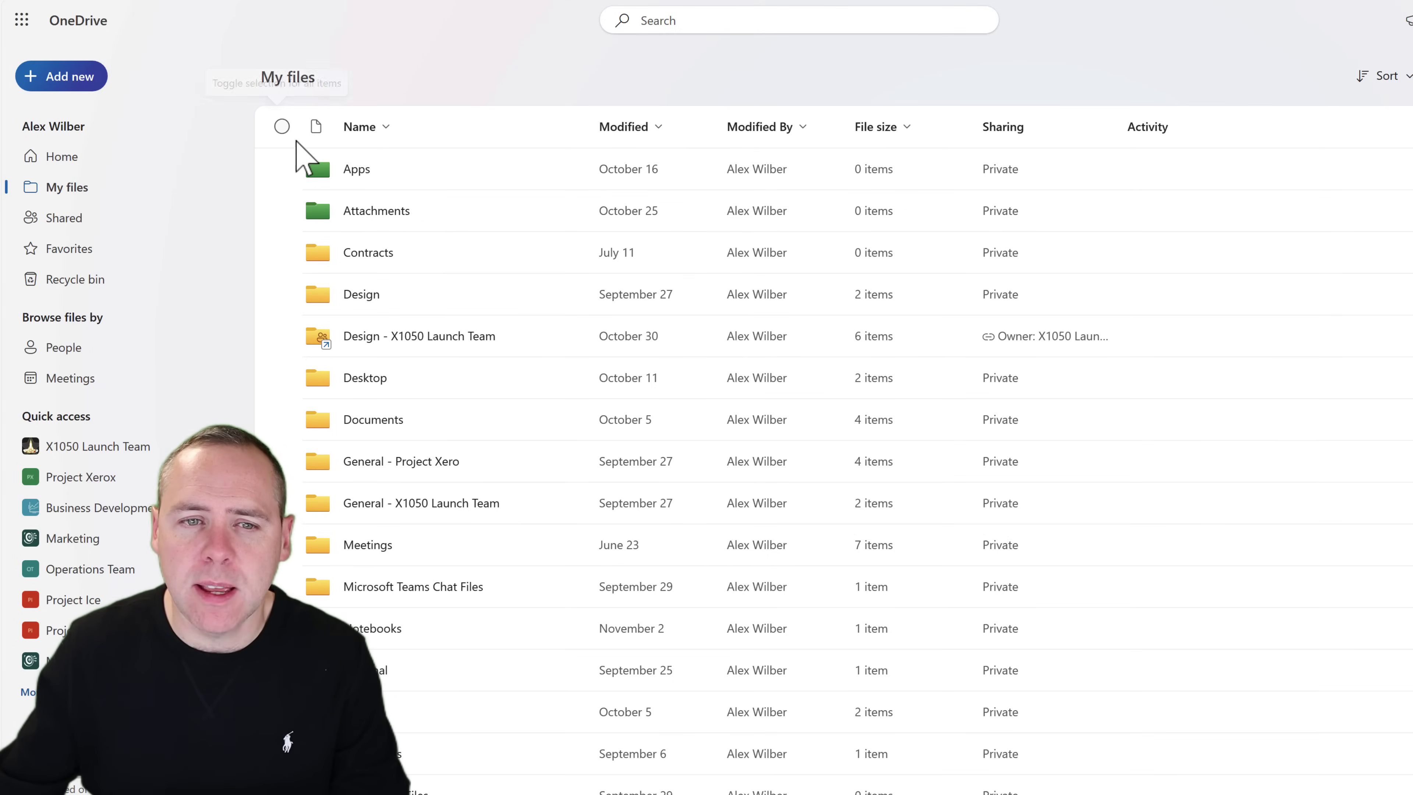
{"action": "left_click", "coordinate": [65, 77]}
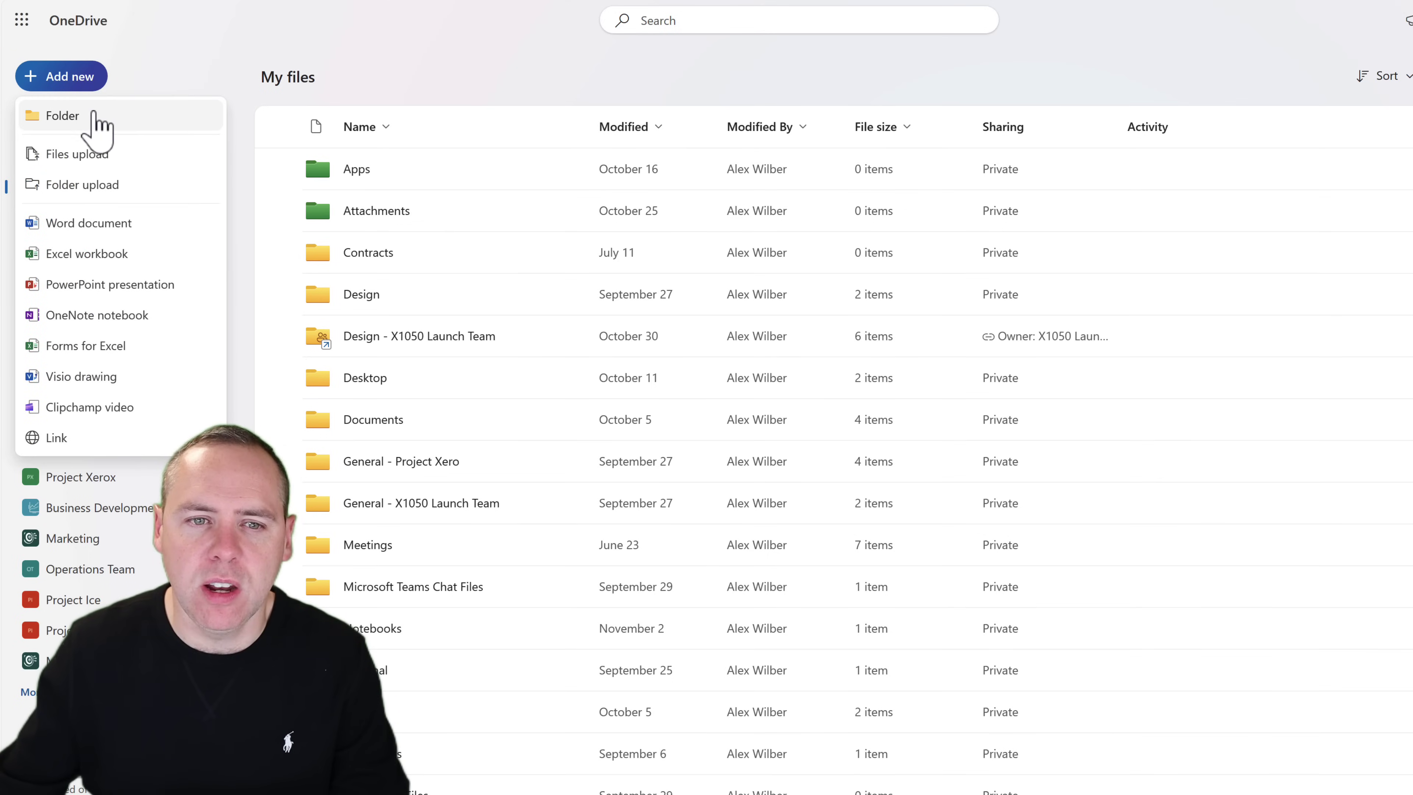
{"action": "left_click", "coordinate": [96, 115]}
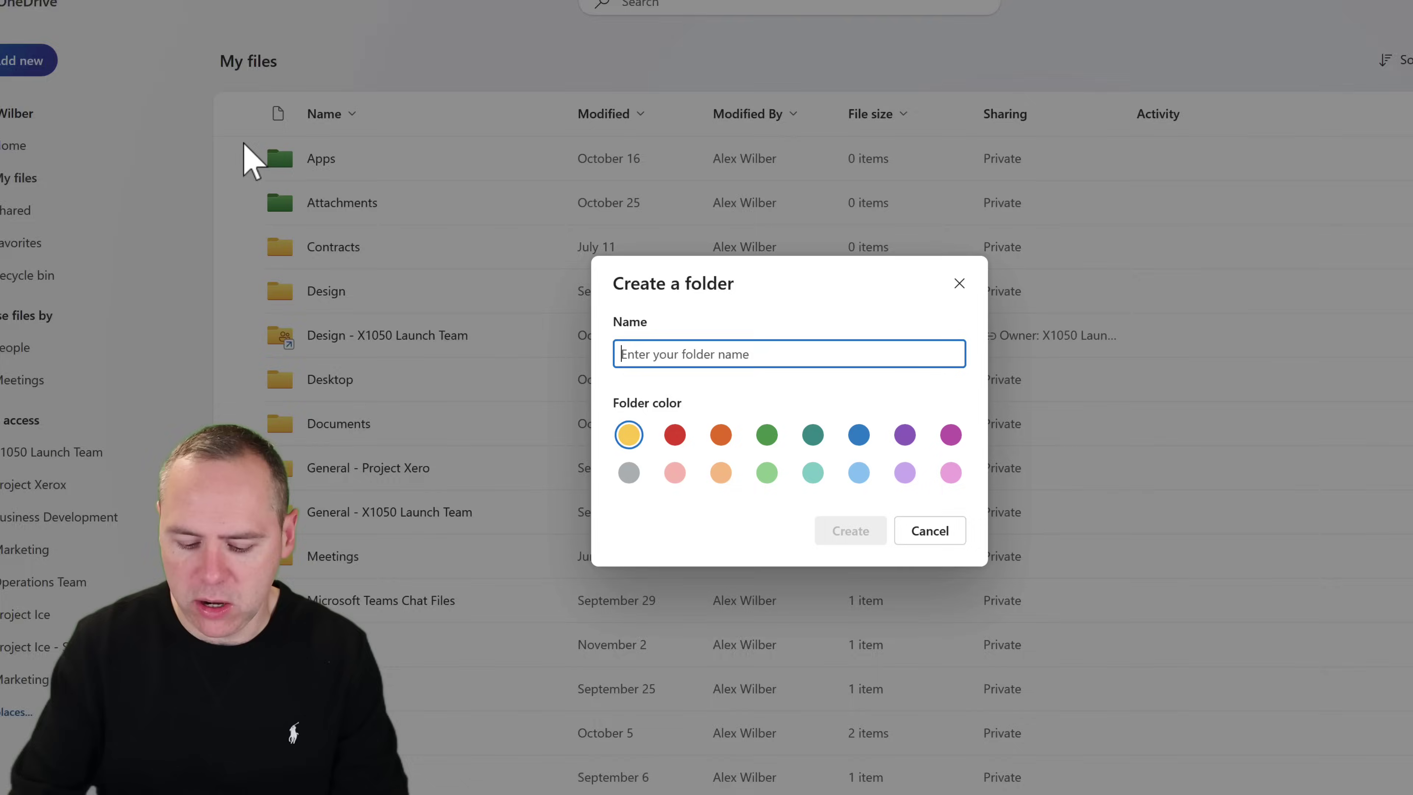
{"action": "type", "text": "Restricted"}
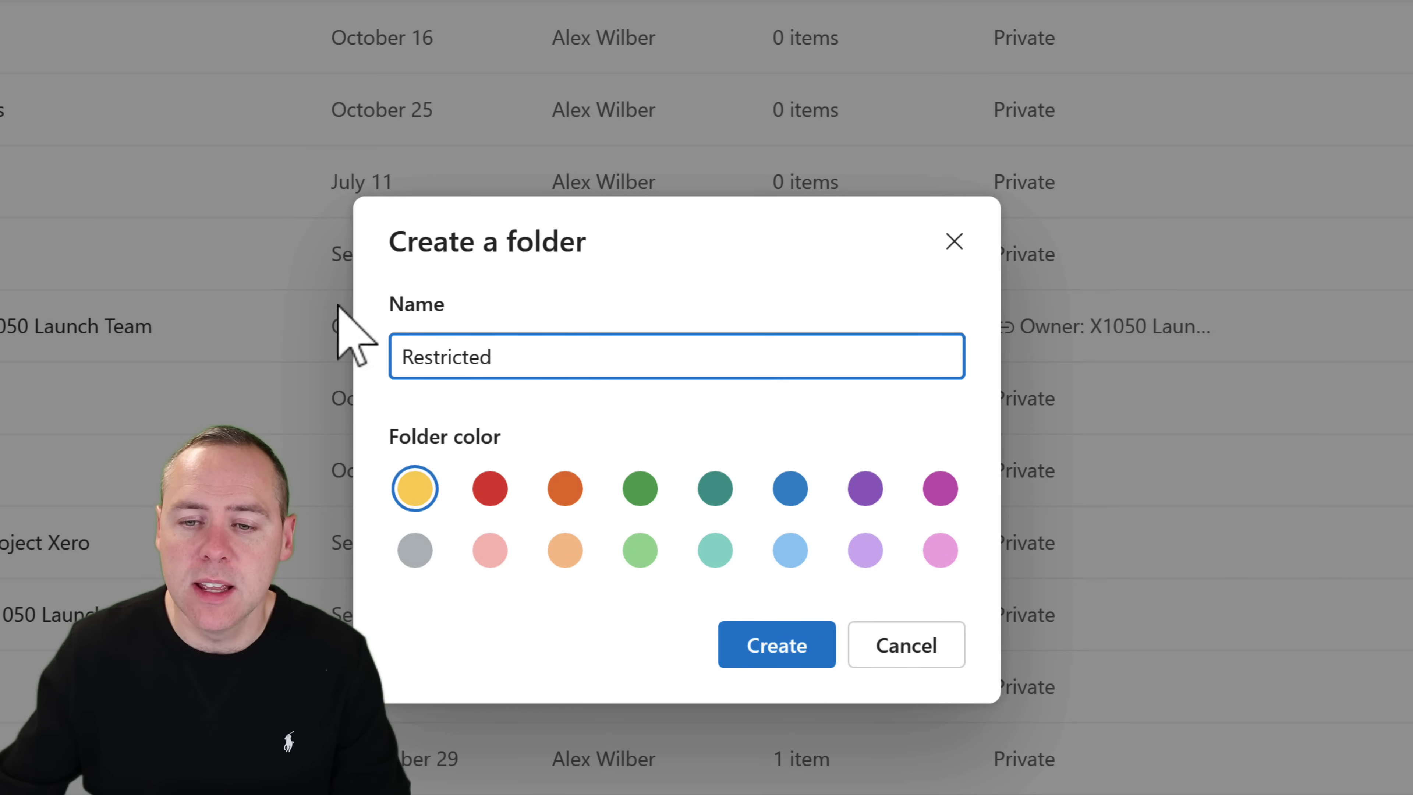
{"action": "left_click", "coordinate": [494, 494]}
{"action": "left_click", "coordinate": [780, 649]}
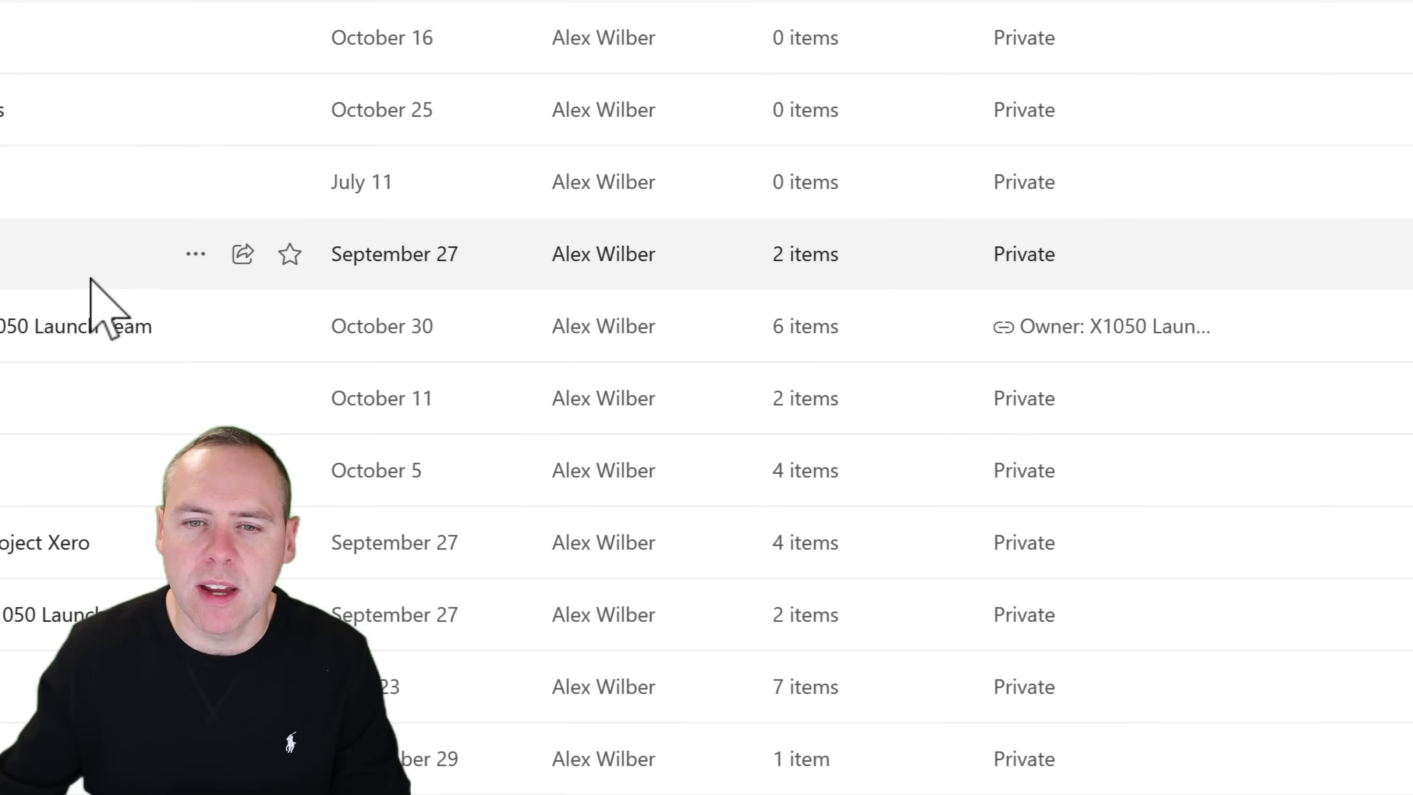
{"action": "scroll", "coordinate": [647, 79], "scroll_direction": "down", "scroll_amount": 5}
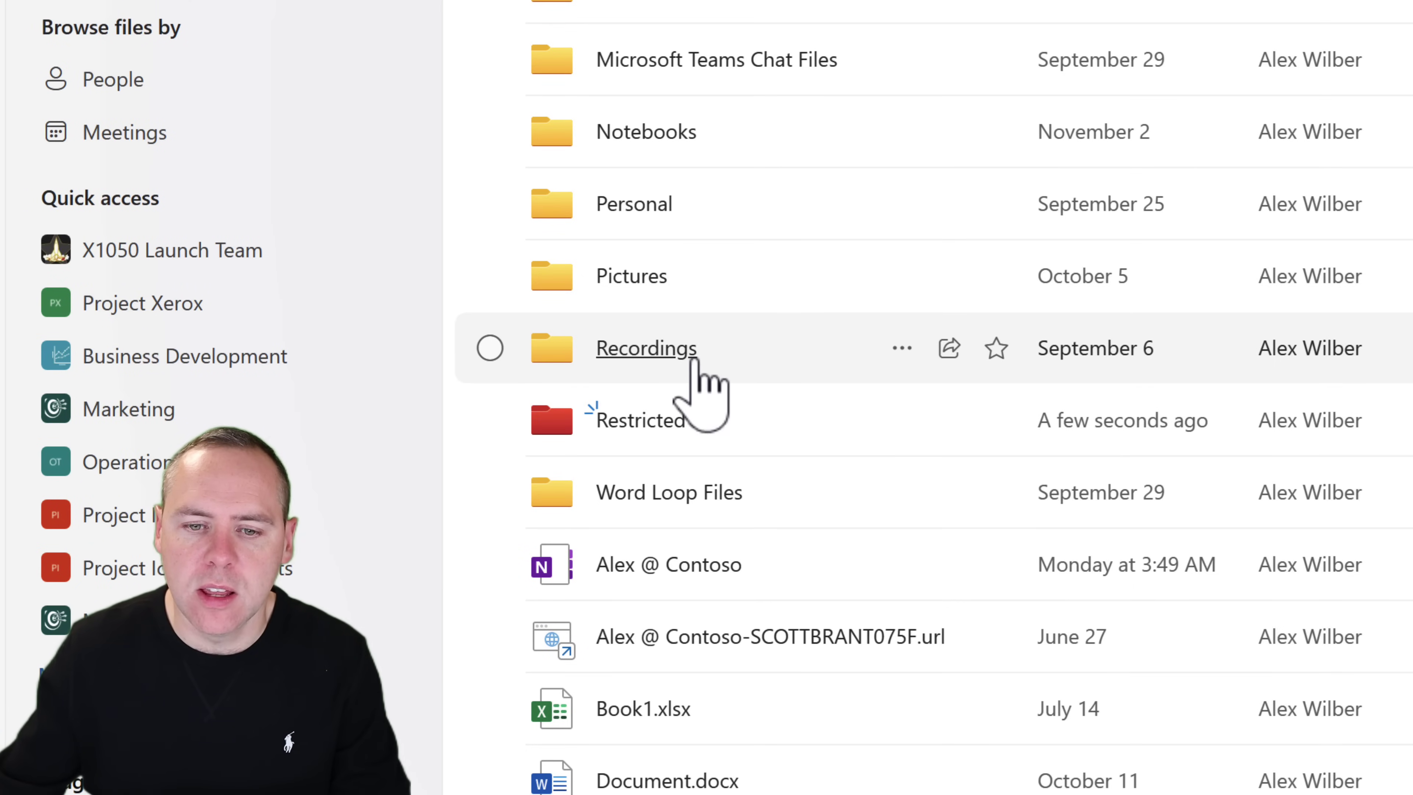
Change the Recordings folder's colour to green.
{"action": "left_click", "coordinate": [901, 350]}
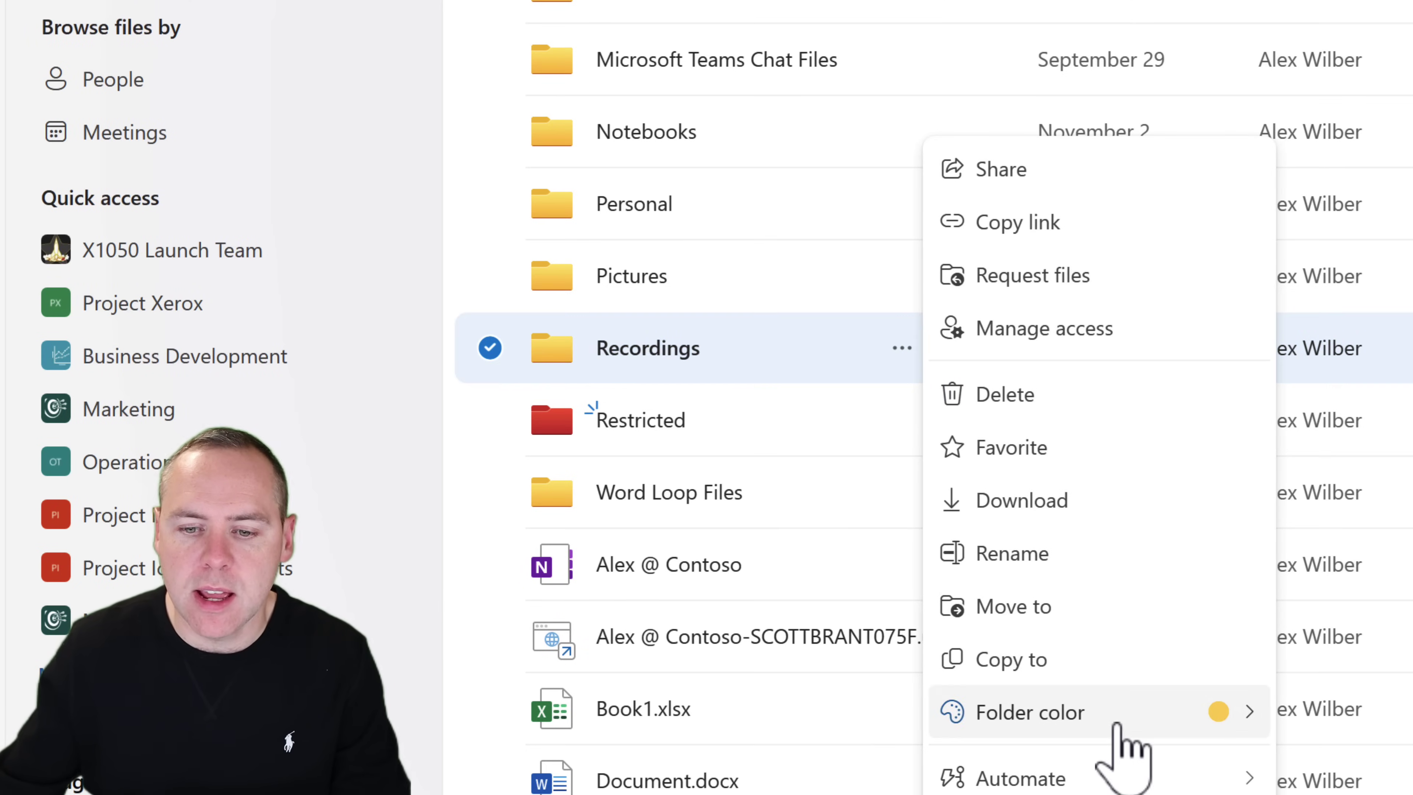
{"action": "mouse_move", "coordinate": [1121, 721]}
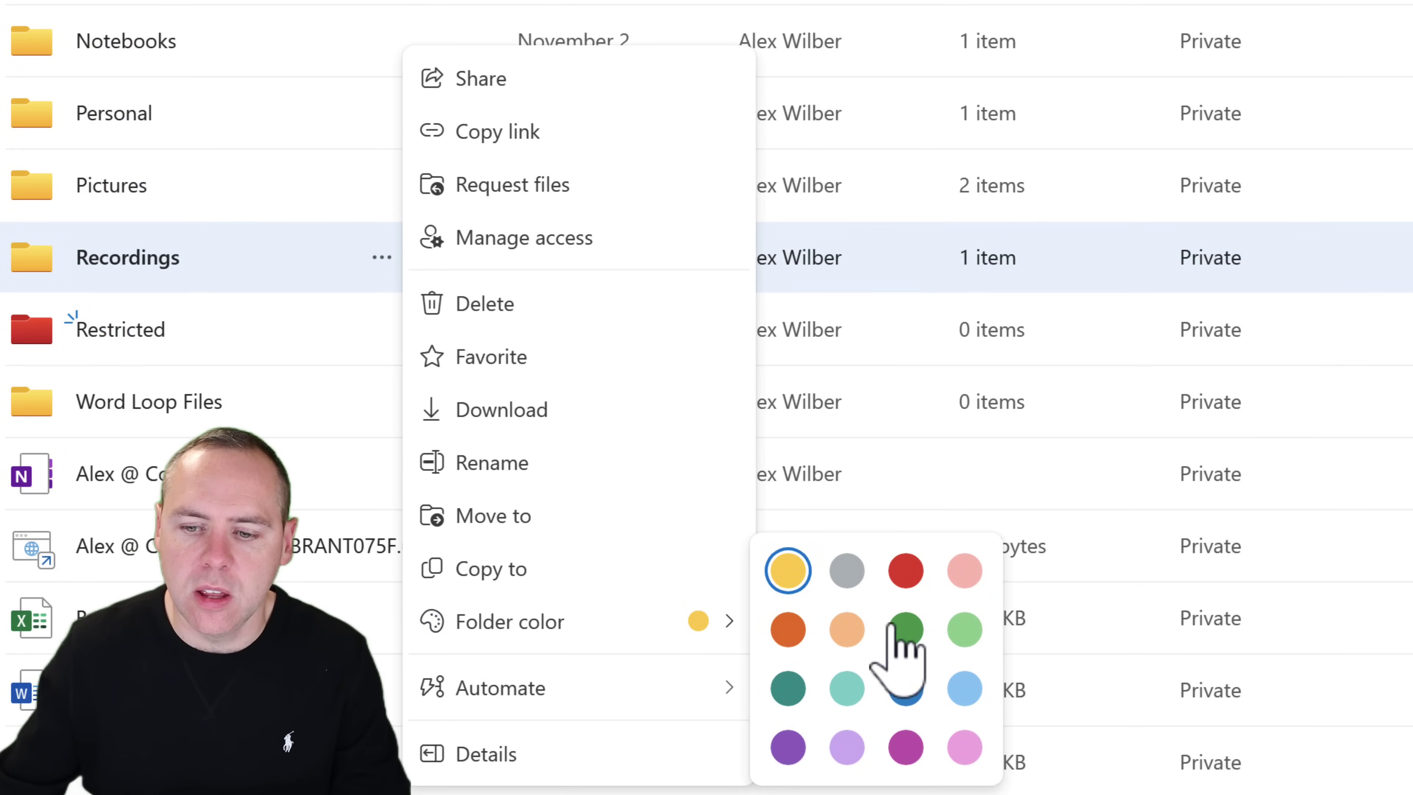
{"action": "left_click", "coordinate": [1000, 646]}
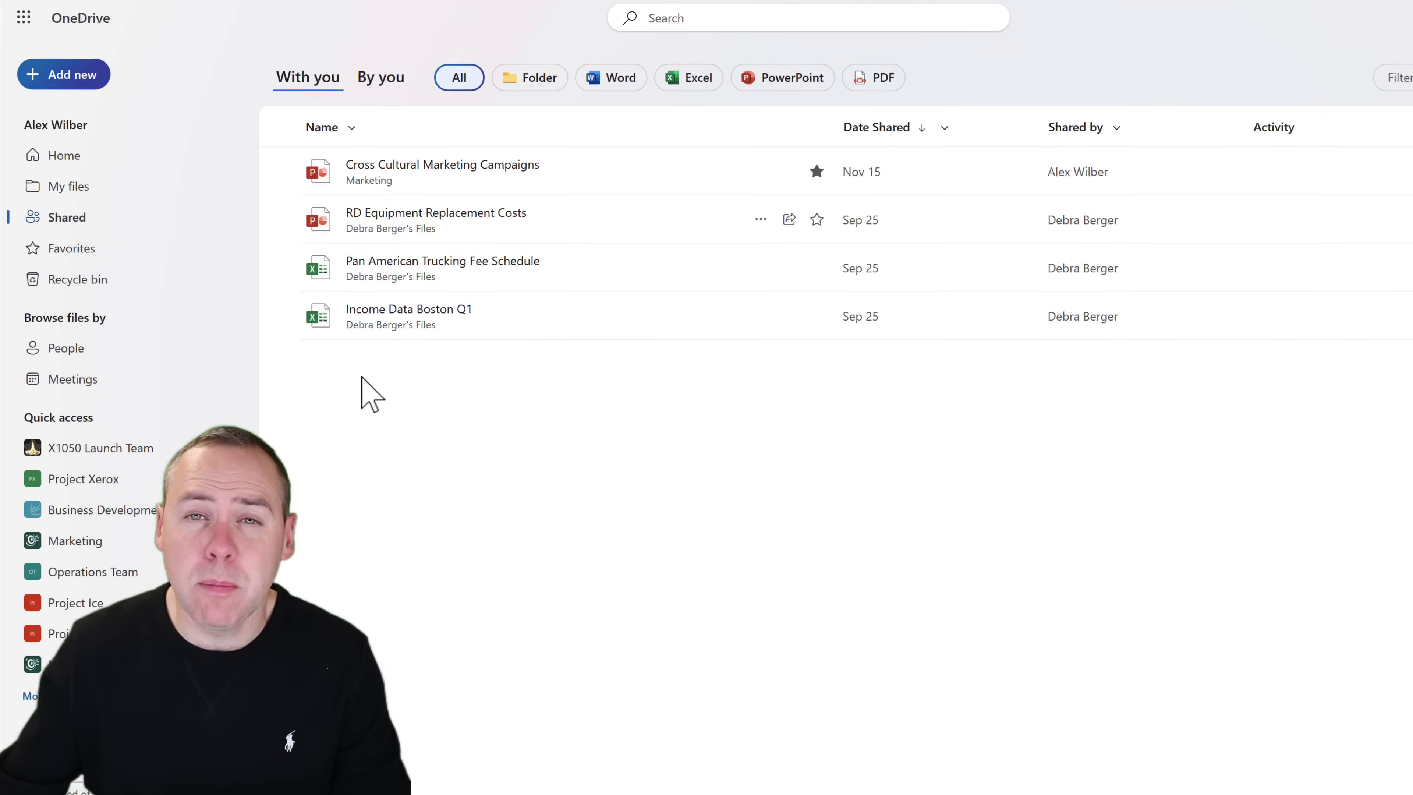
Open RD Equipment Replacement Costs, then switch the Shared view to the By you list.
{"action": "left_click", "coordinate": [416, 211]}
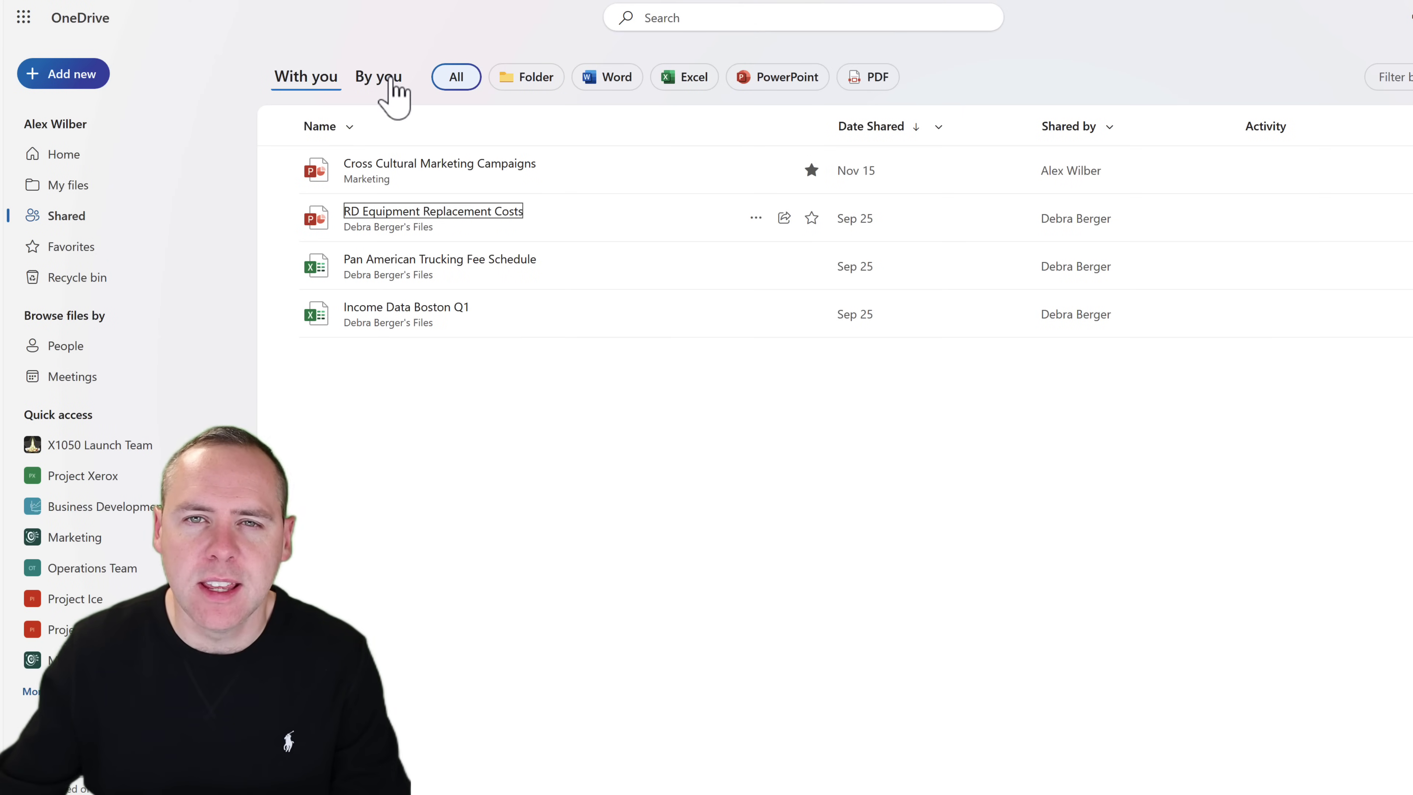
{"action": "left_click", "coordinate": [392, 81]}
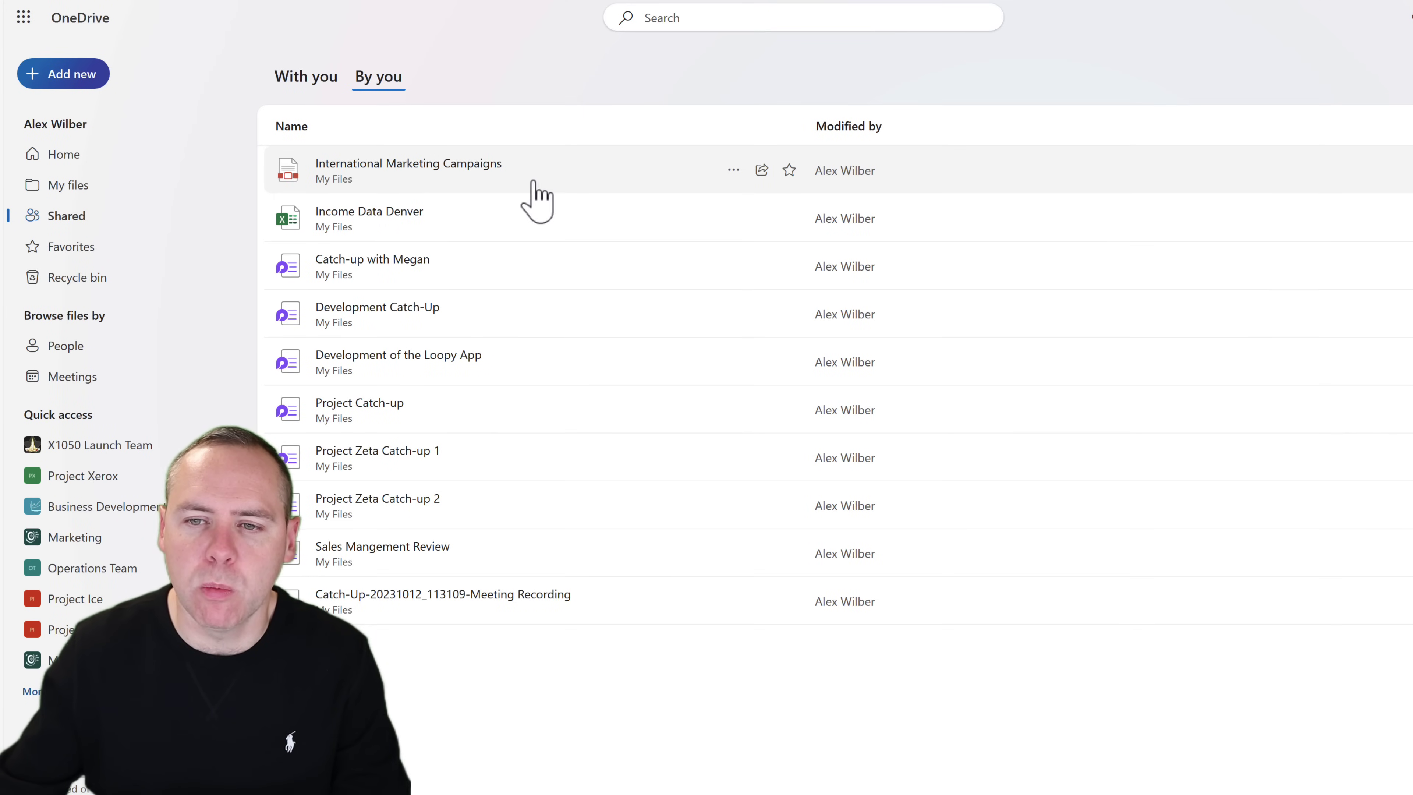
Delete International Marketing Campaigns' sharing link under Manage access and close the sharing dialog.
{"action": "left_click", "coordinate": [761, 172]}
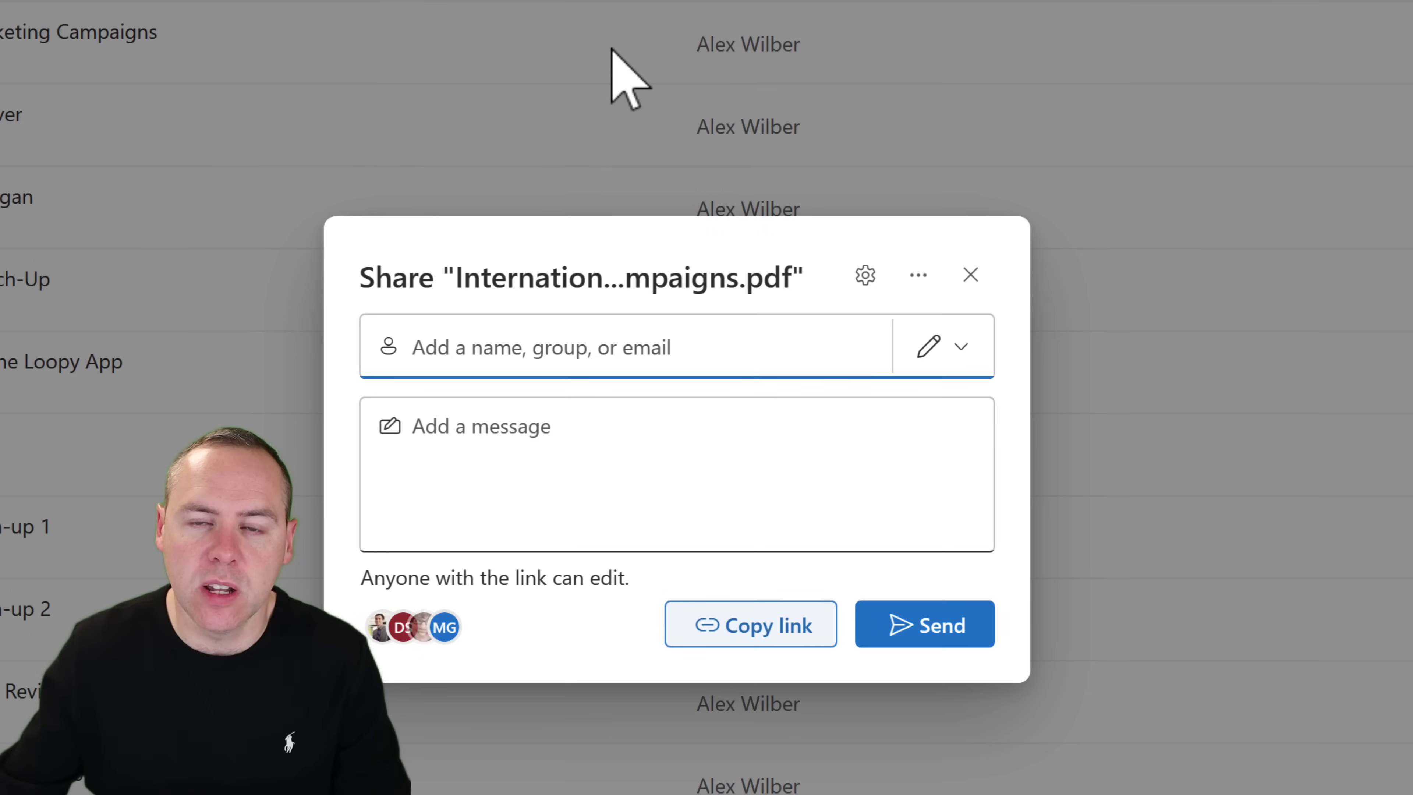
{"action": "left_click", "coordinate": [443, 627]}
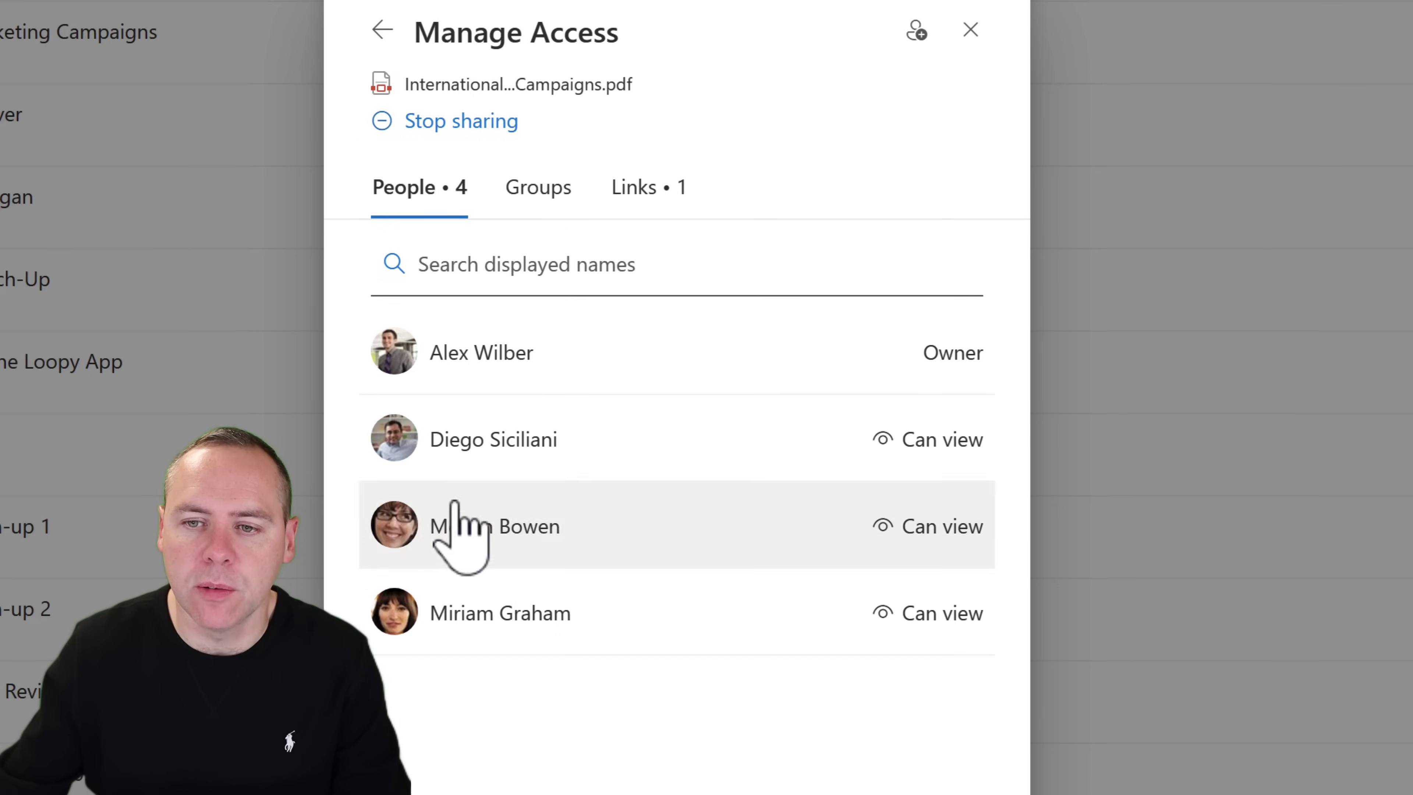
{"action": "left_click", "coordinate": [636, 201]}
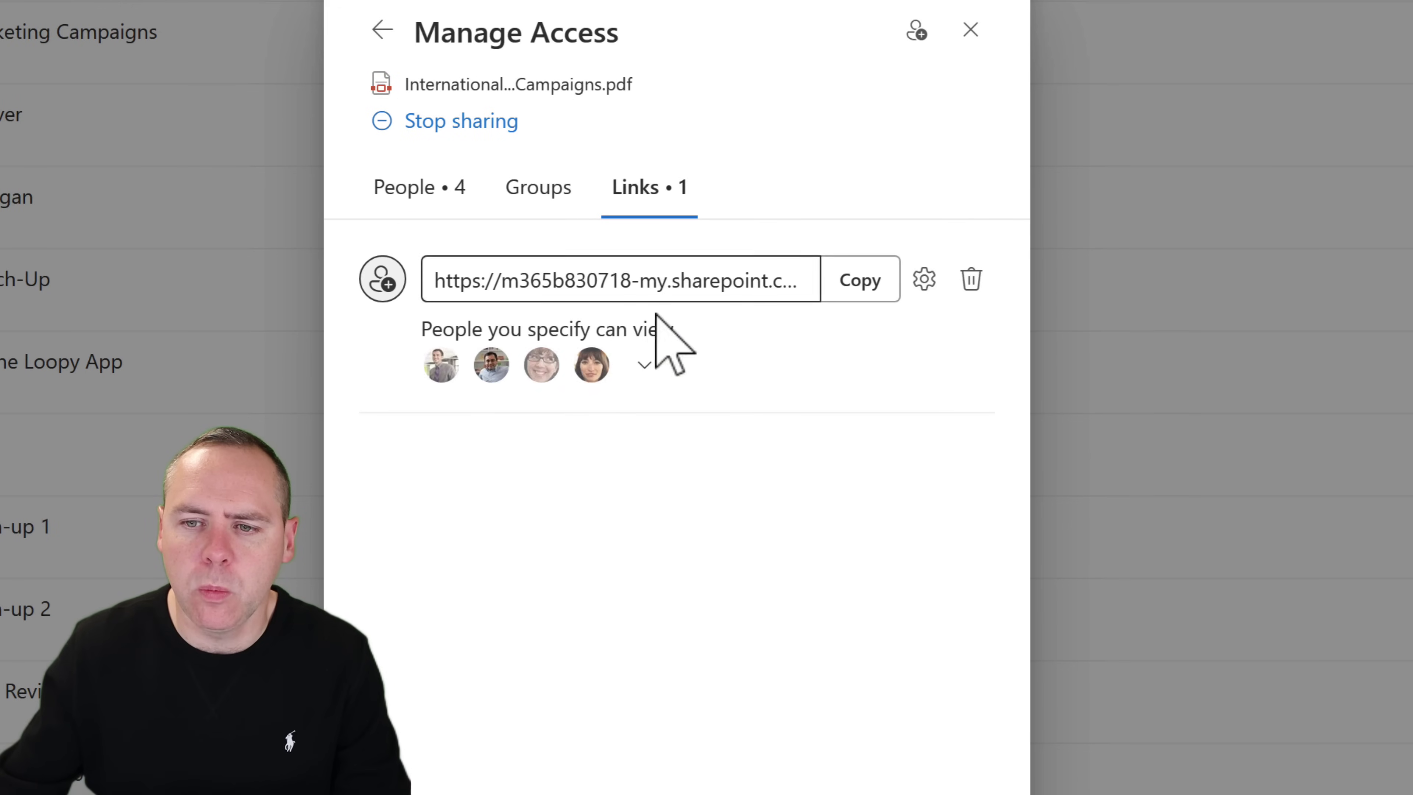
{"action": "left_click", "coordinate": [658, 366]}
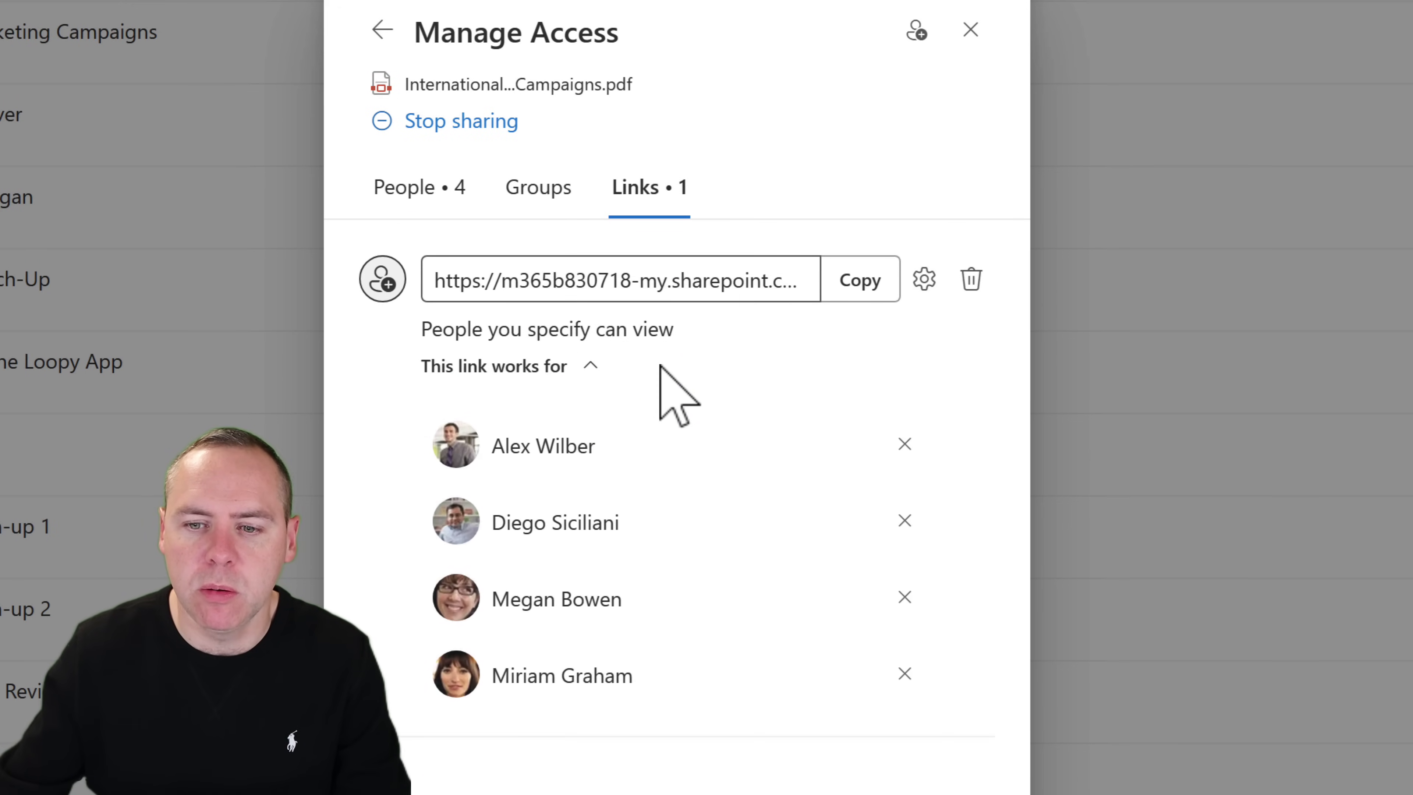
{"action": "left_click", "coordinate": [981, 285]}
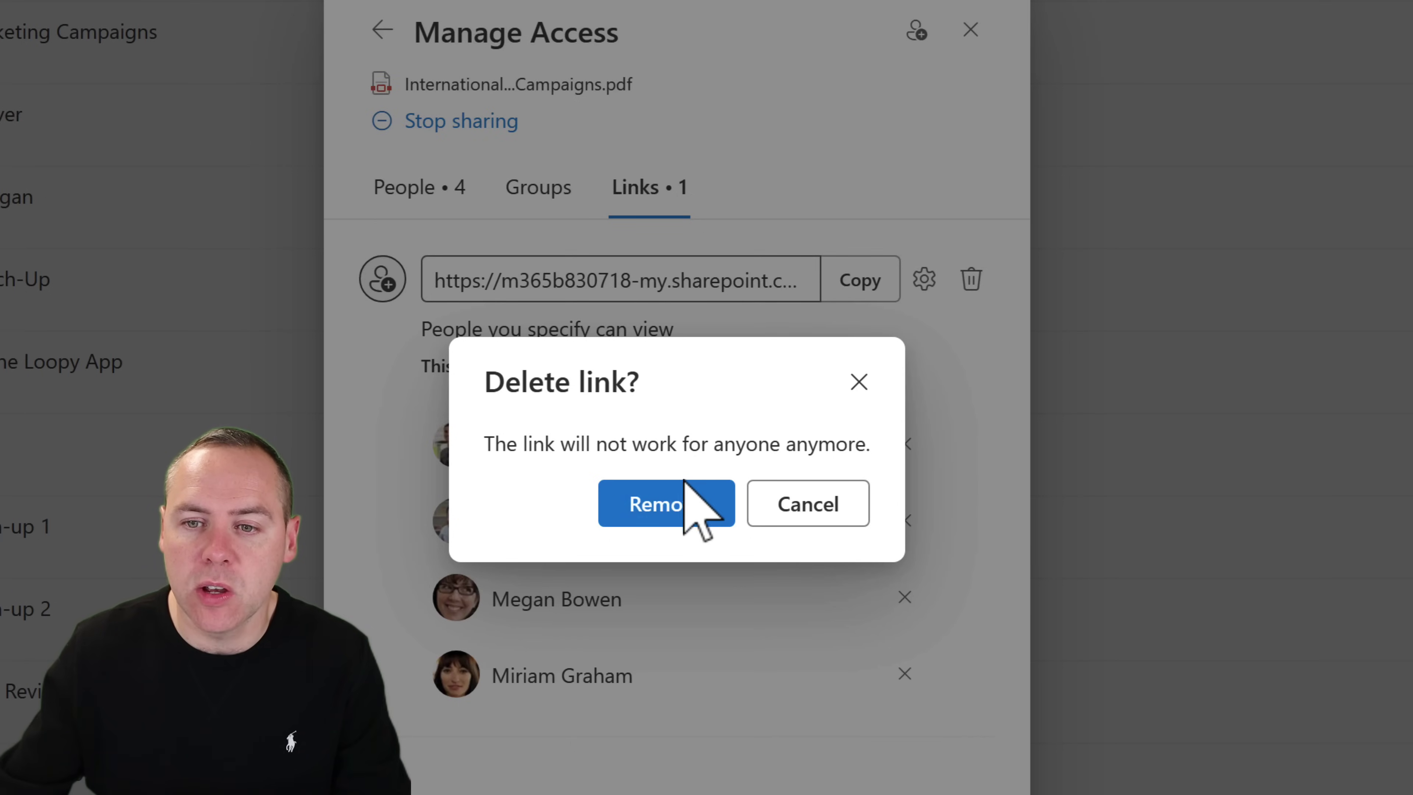
{"action": "left_click", "coordinate": [699, 508]}
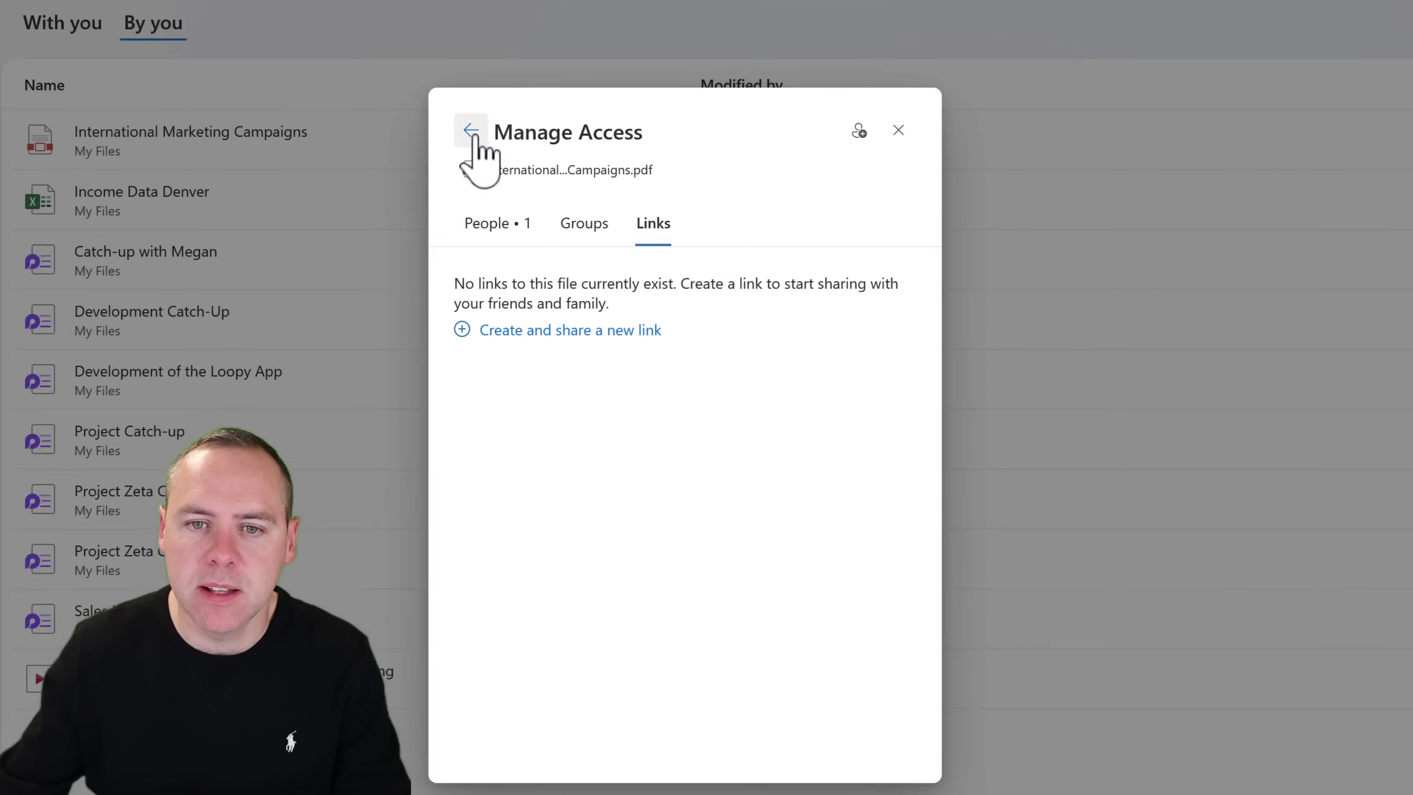
{"action": "left_click", "coordinate": [472, 131]}
{"action": "left_click", "coordinate": [285, 39]}
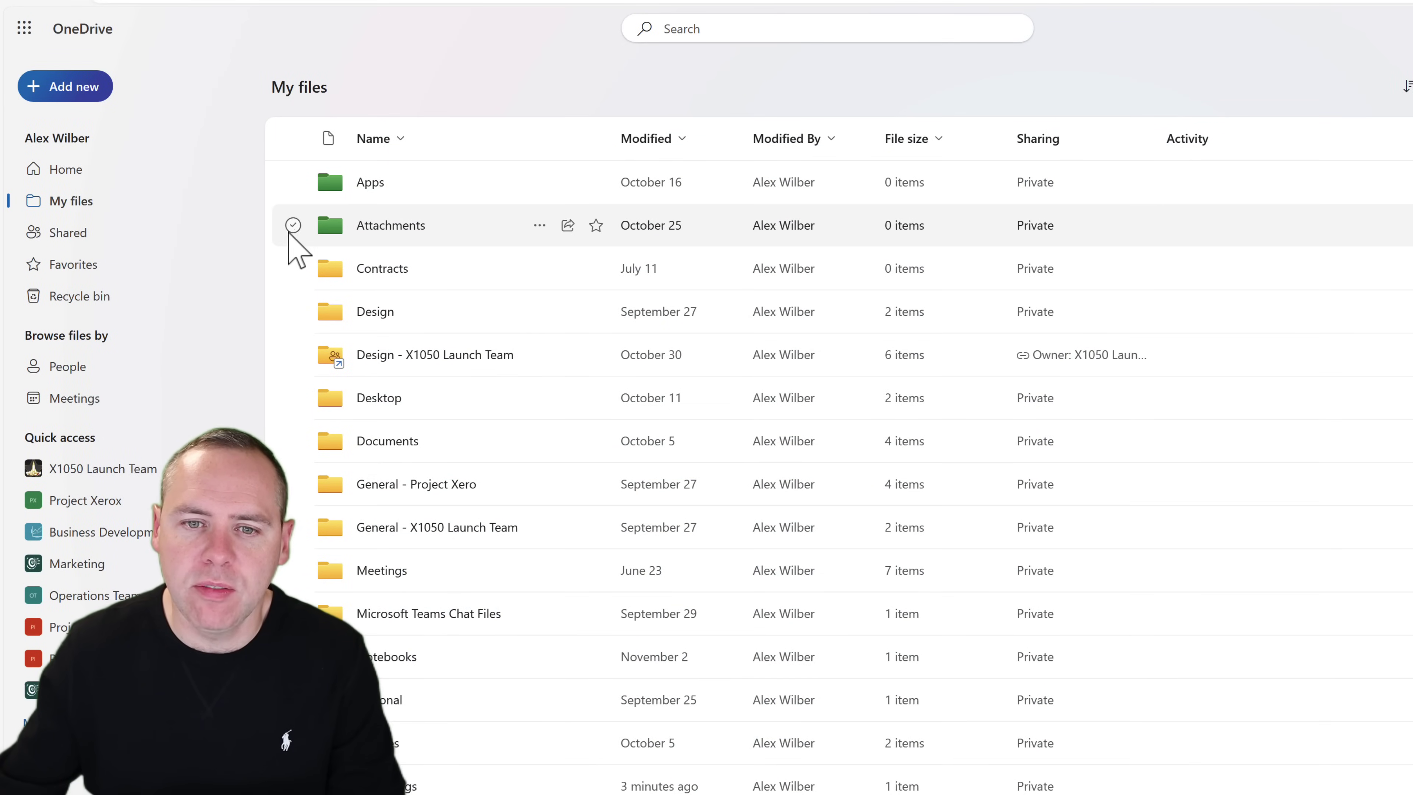
Delete the Contracts and Design folders from My files to the recycle bin.
{"action": "left_click", "coordinate": [294, 269]}
{"action": "left_click", "coordinate": [293, 312]}
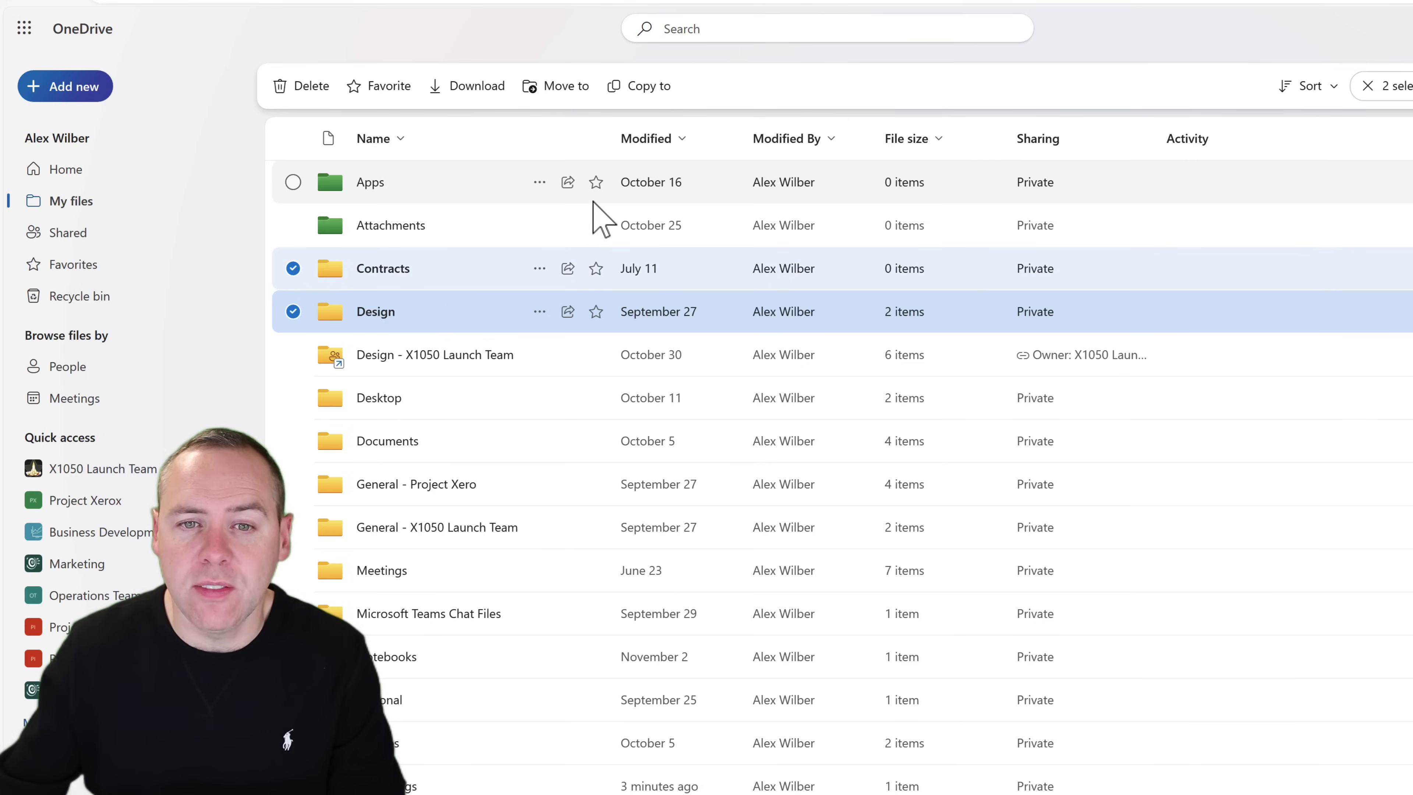
{"action": "left_click", "coordinate": [309, 89]}
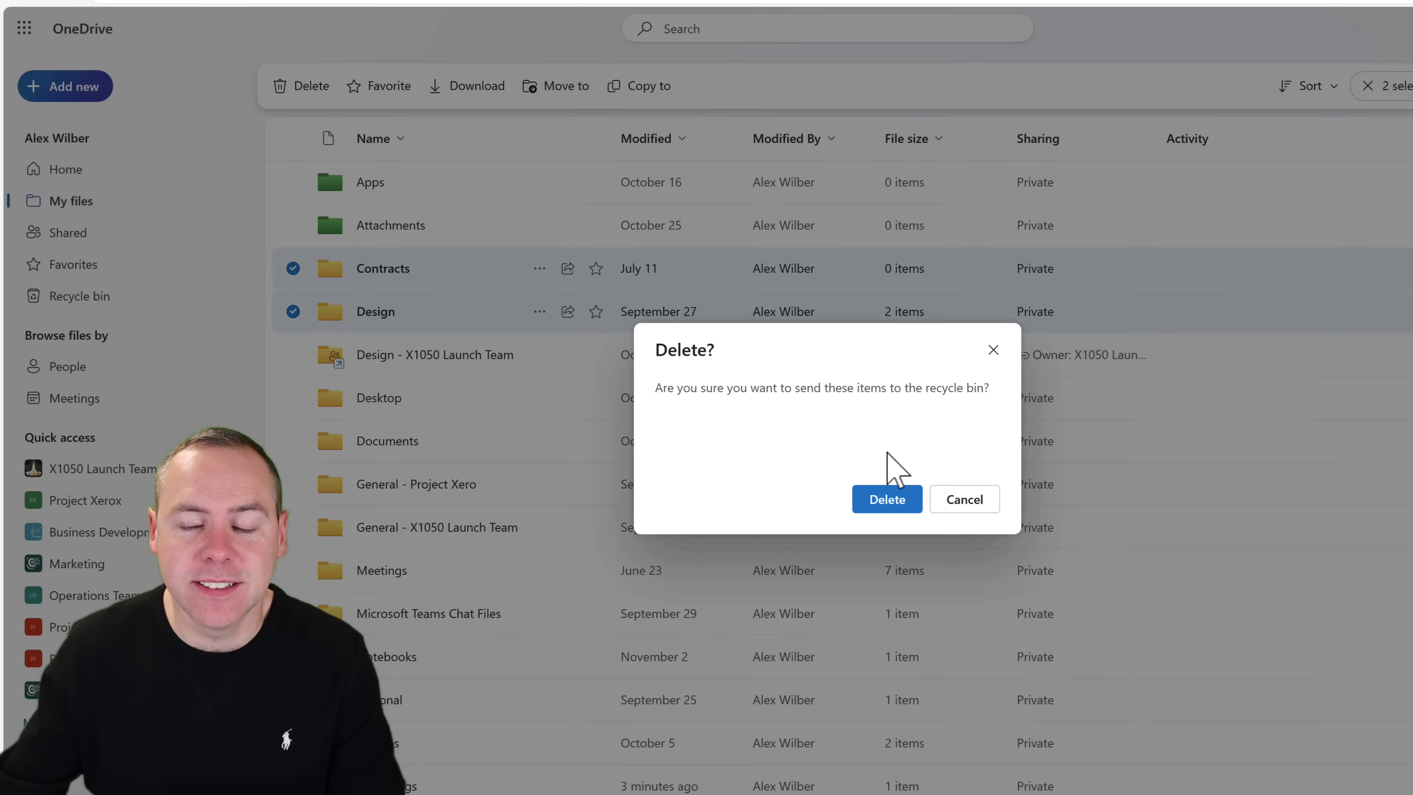
{"action": "left_click", "coordinate": [887, 501]}
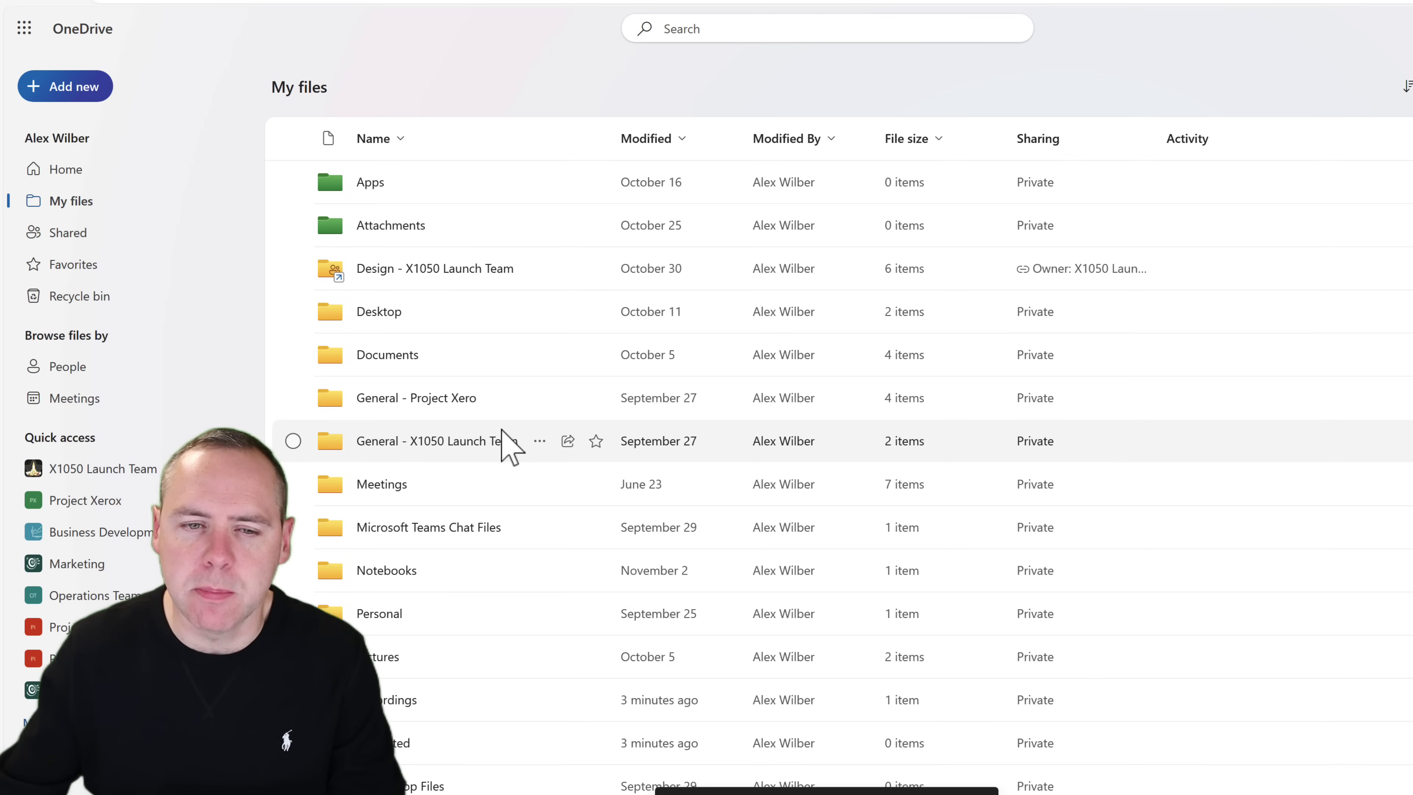
Restore the deleted Contracts and Design folders from the Recycle bin.
{"action": "left_click", "coordinate": [136, 301]}
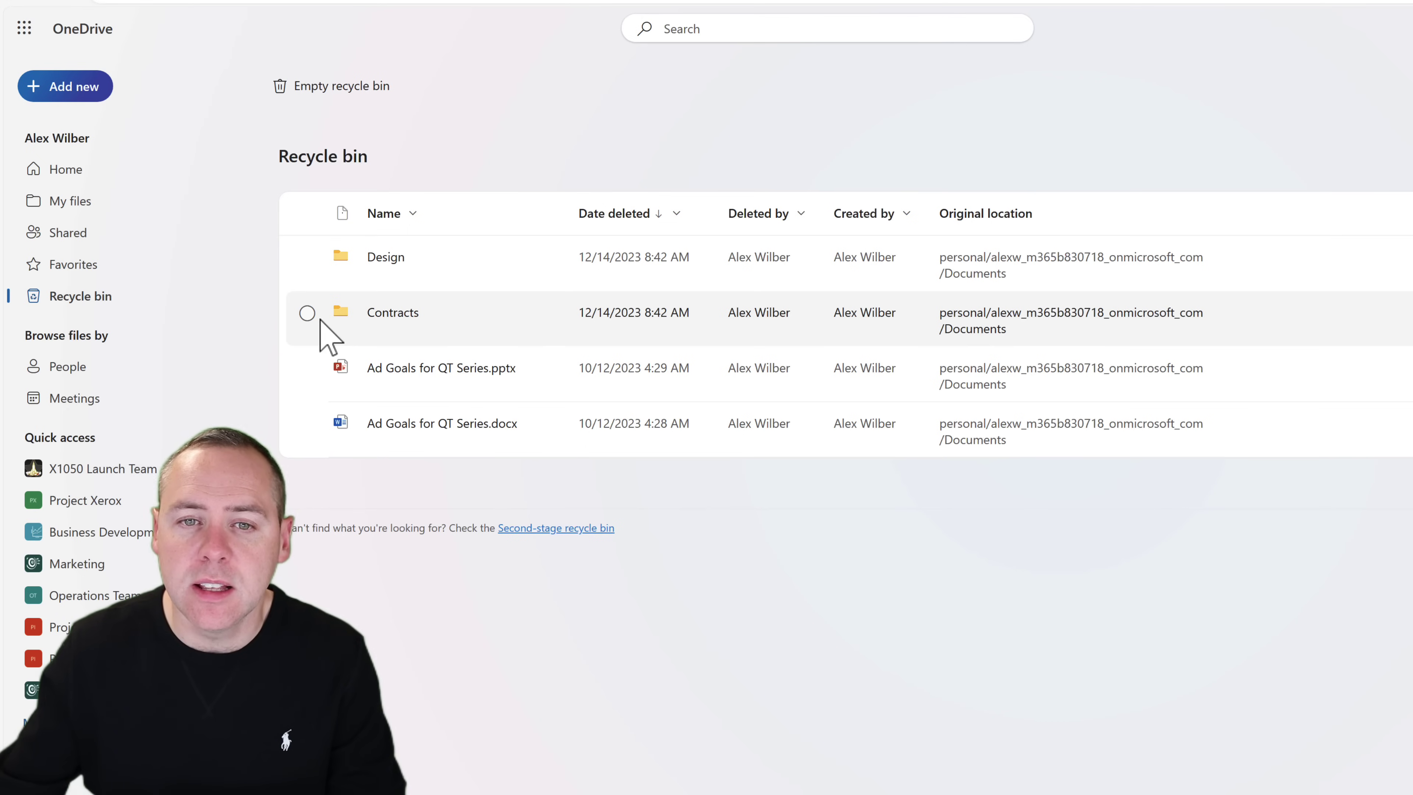
{"action": "left_click", "coordinate": [307, 313]}
{"action": "left_click", "coordinate": [308, 257]}
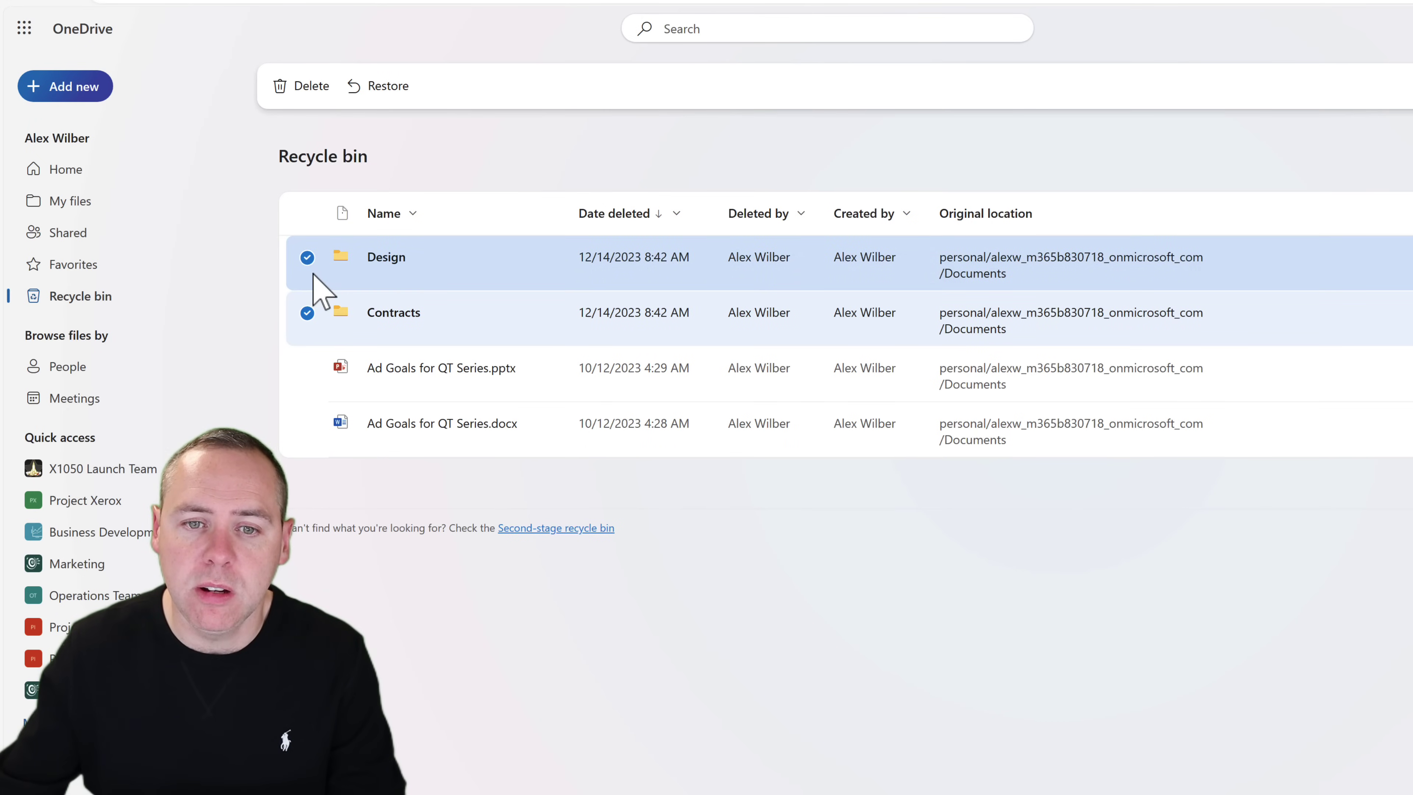
{"action": "left_click", "coordinate": [397, 94]}
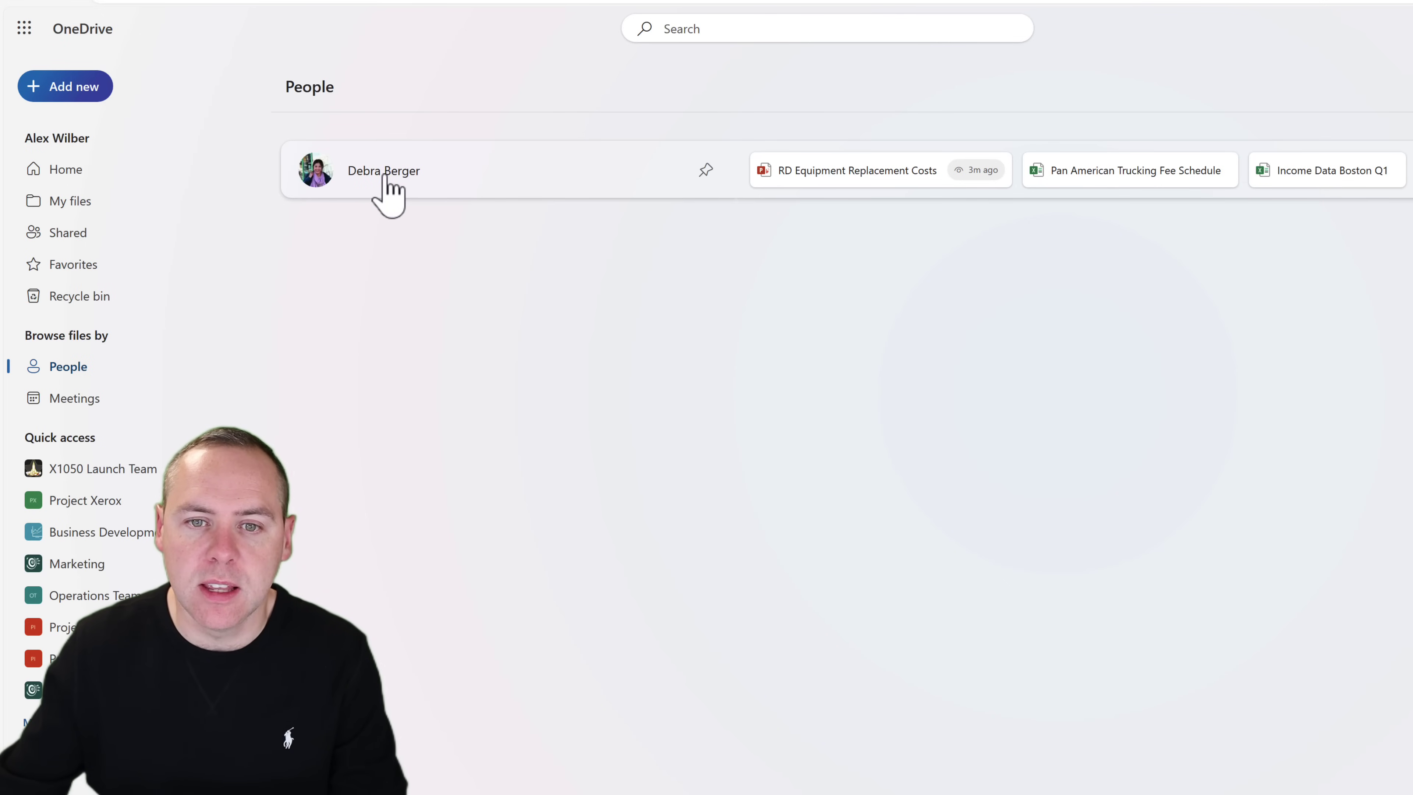
View one colleague's shared files, return to People, then browse files by past Meetings.
{"action": "left_click", "coordinate": [390, 179]}
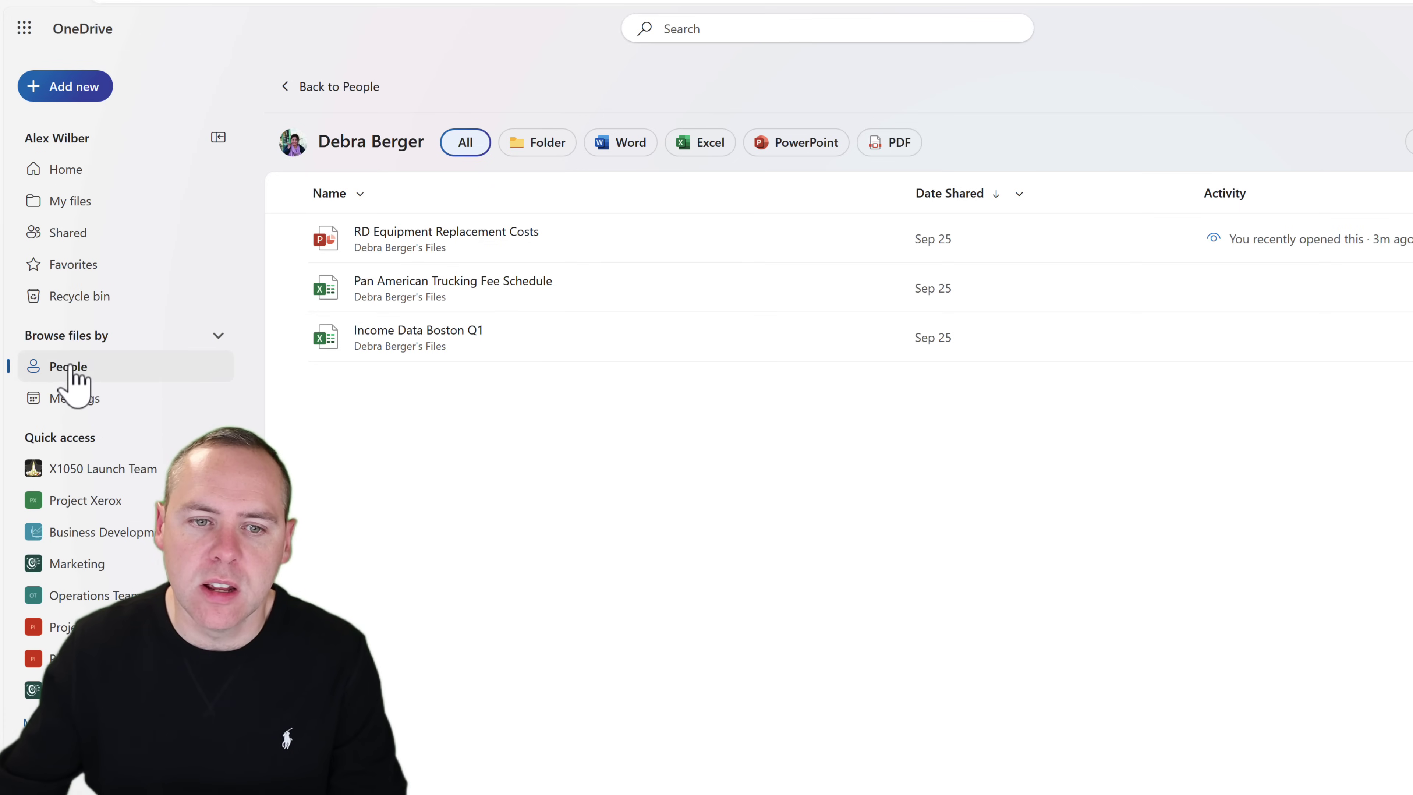
{"action": "left_click", "coordinate": [342, 88]}
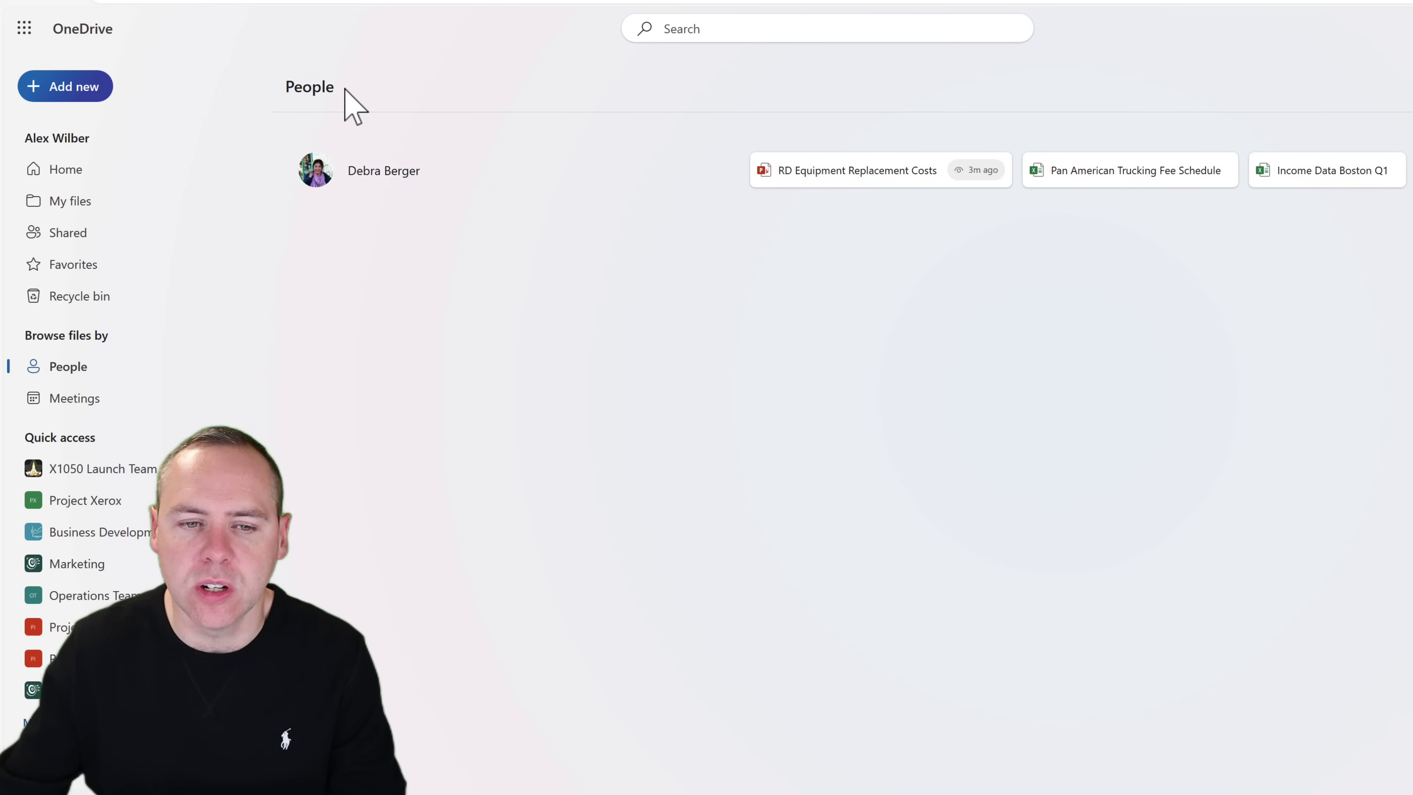
{"action": "left_click", "coordinate": [133, 401]}
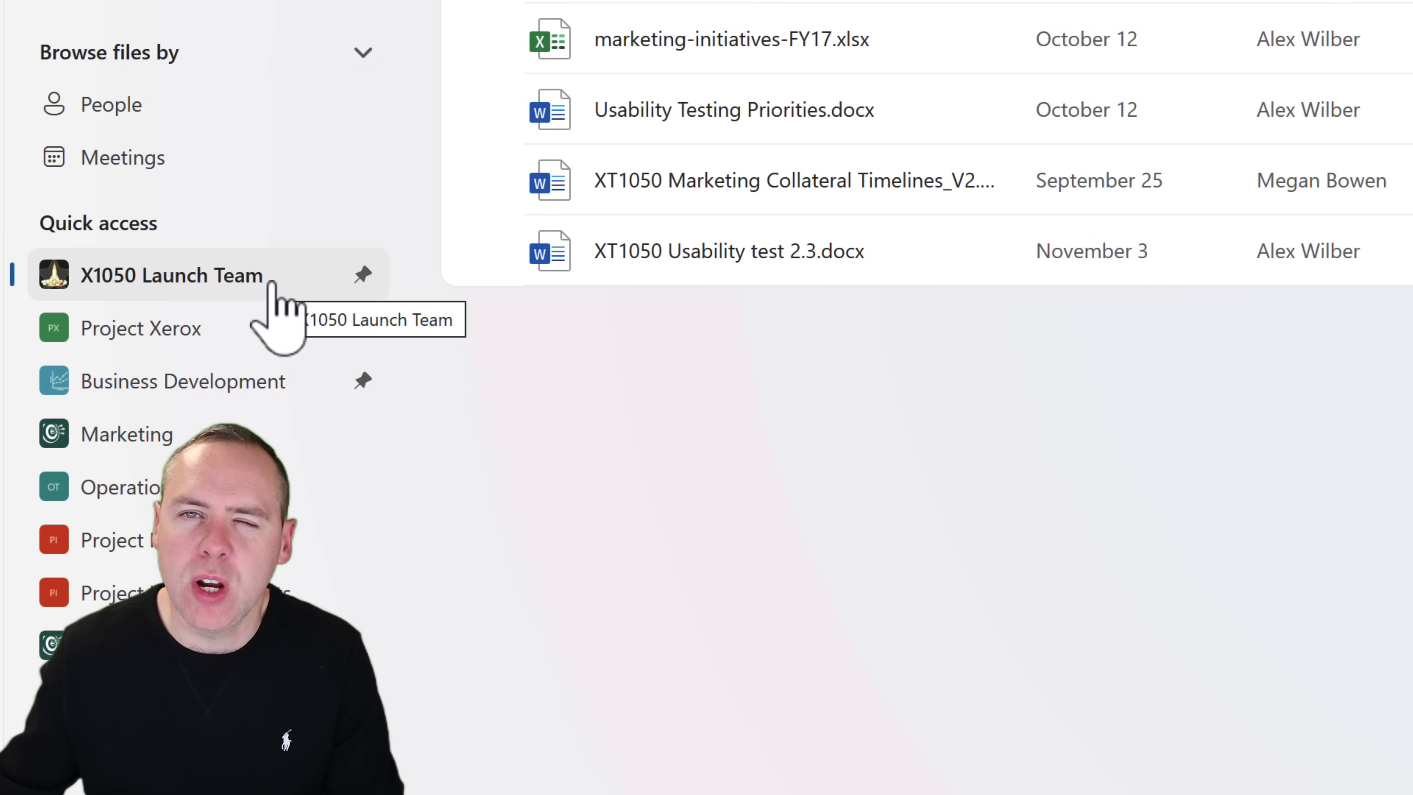
Browse Project Xerox, Business Development and its General folder, then pin Marketing to Quick access.
{"action": "left_click", "coordinate": [265, 336]}
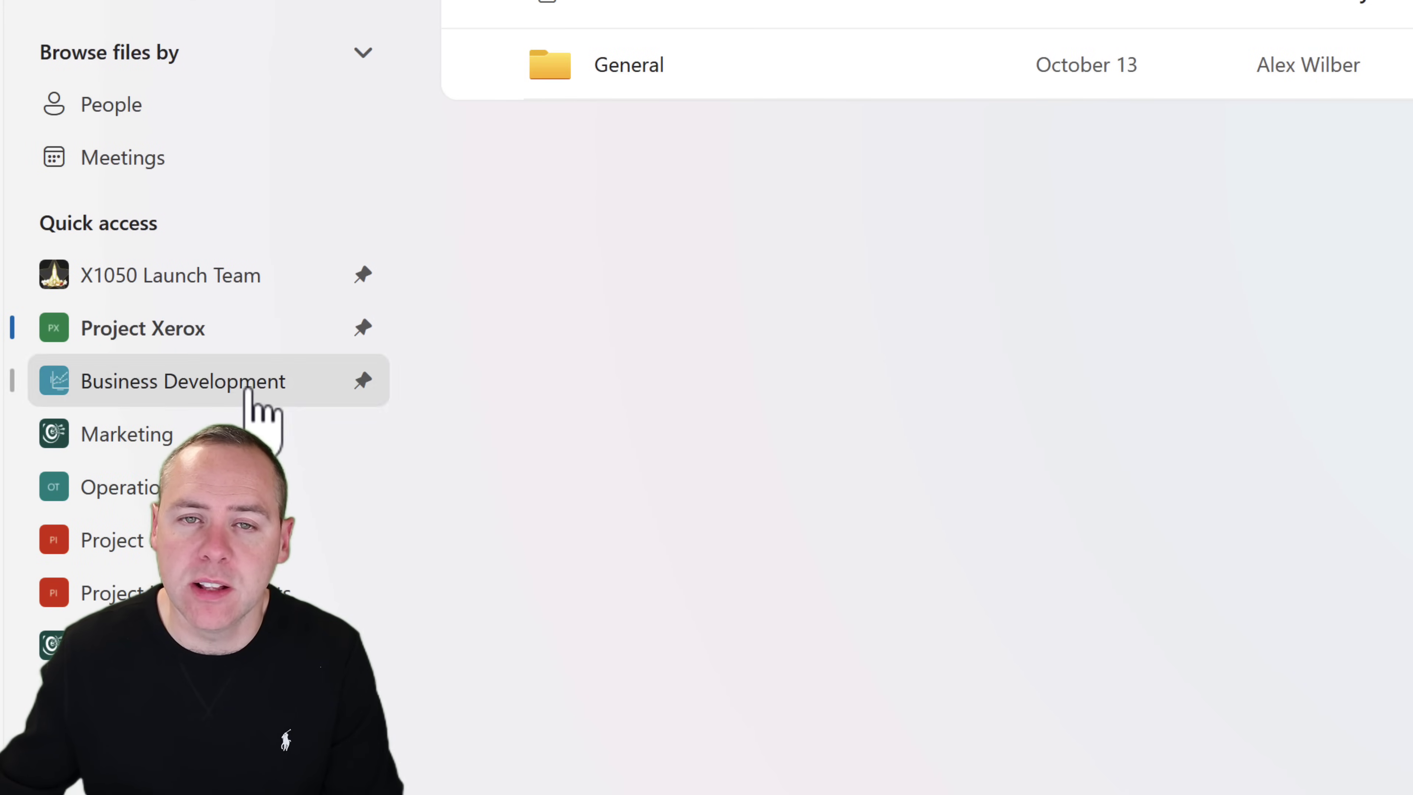
{"action": "left_click", "coordinate": [261, 389]}
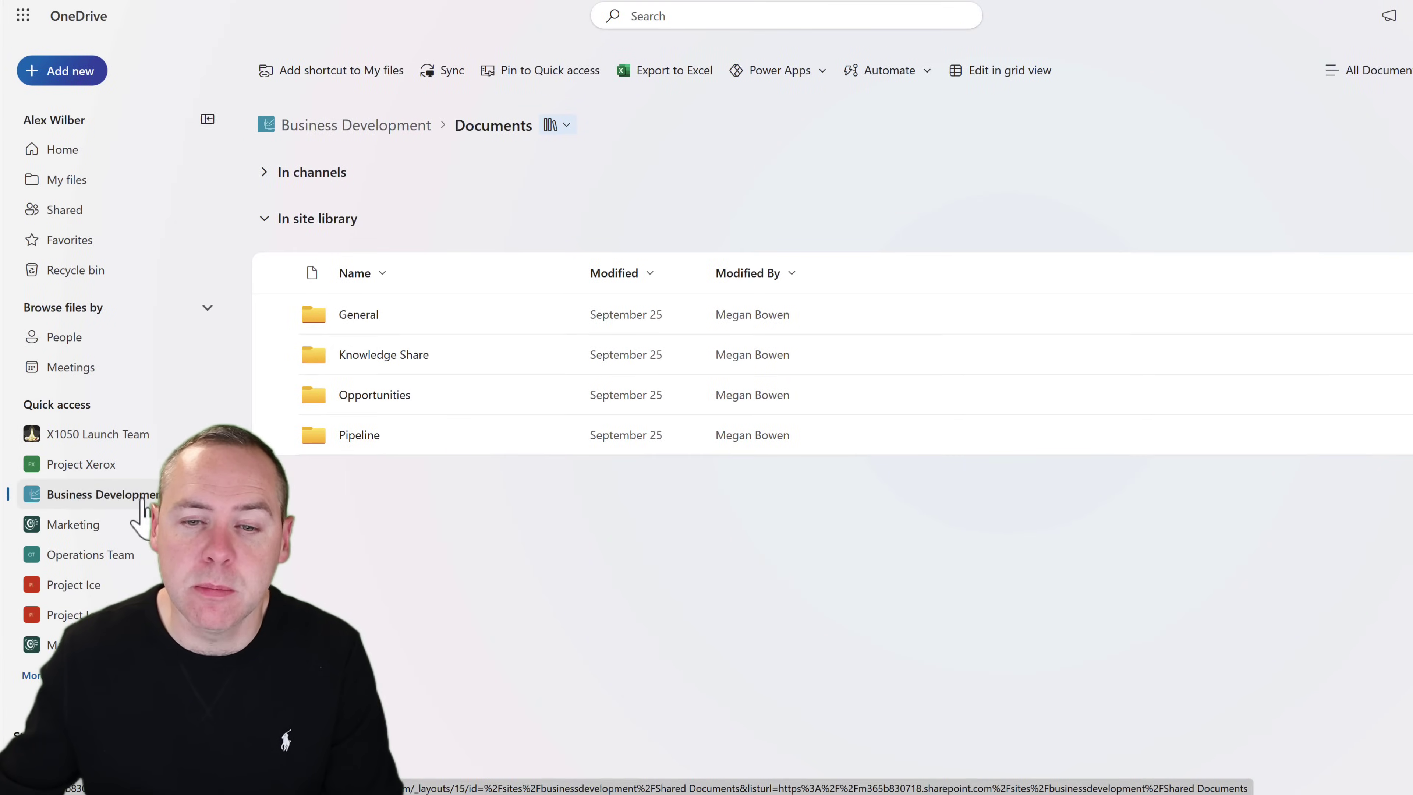
{"action": "left_click", "coordinate": [358, 315]}
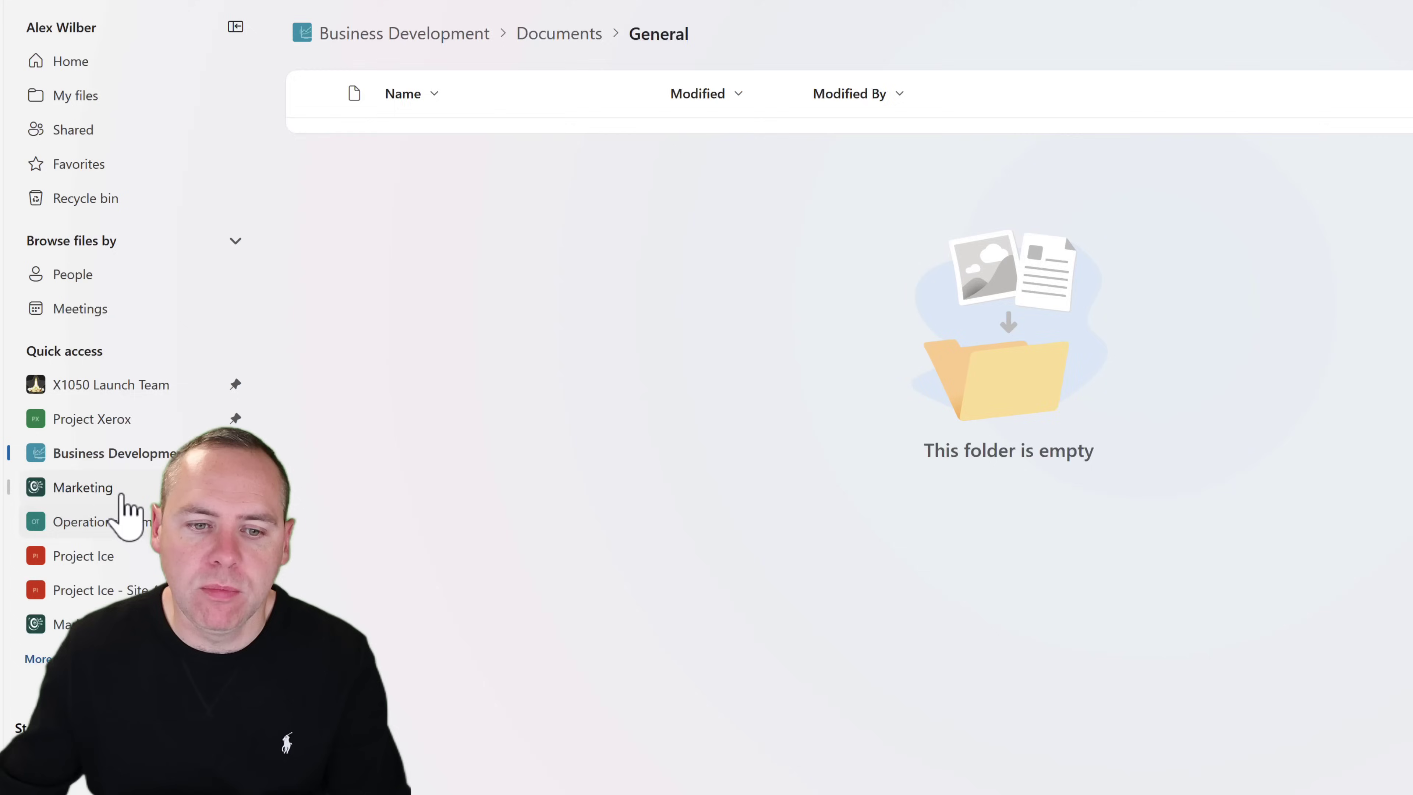
{"action": "left_click", "coordinate": [95, 526]}
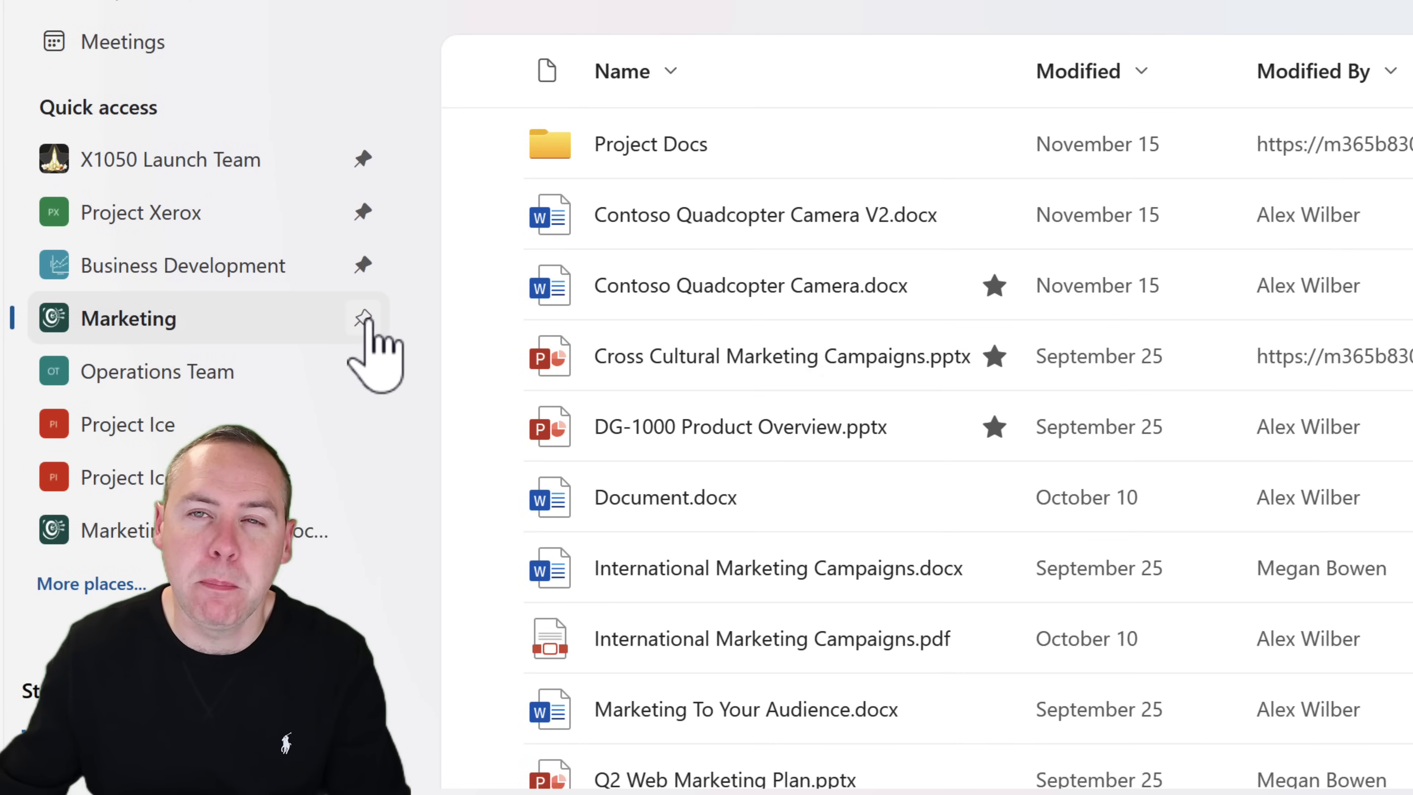
{"action": "left_click", "coordinate": [363, 317]}
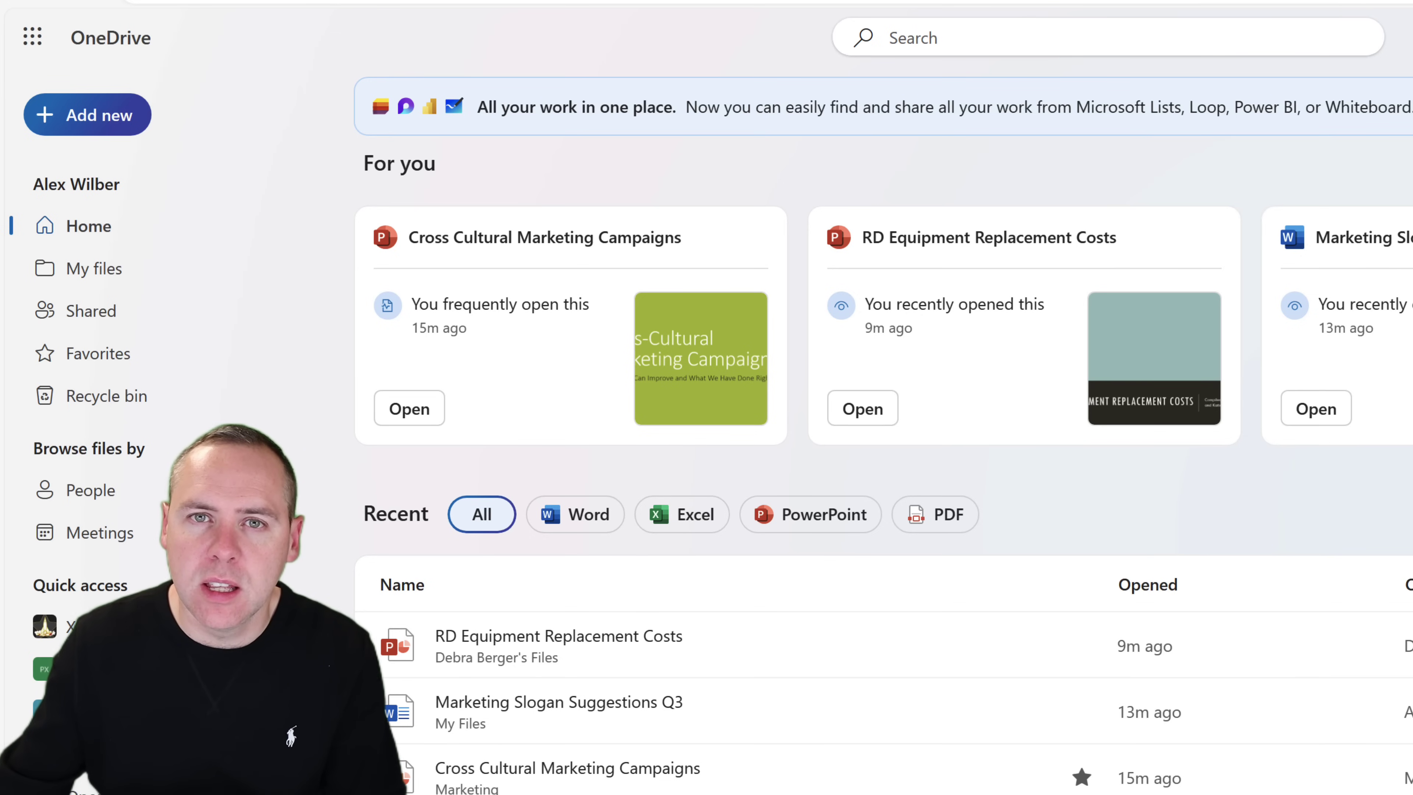
Open the synced OneDrive - Contoso folder from the taskbar cloud icon and maximize File Explorer.
{"action": "left_click", "coordinate": [1146, 793]}
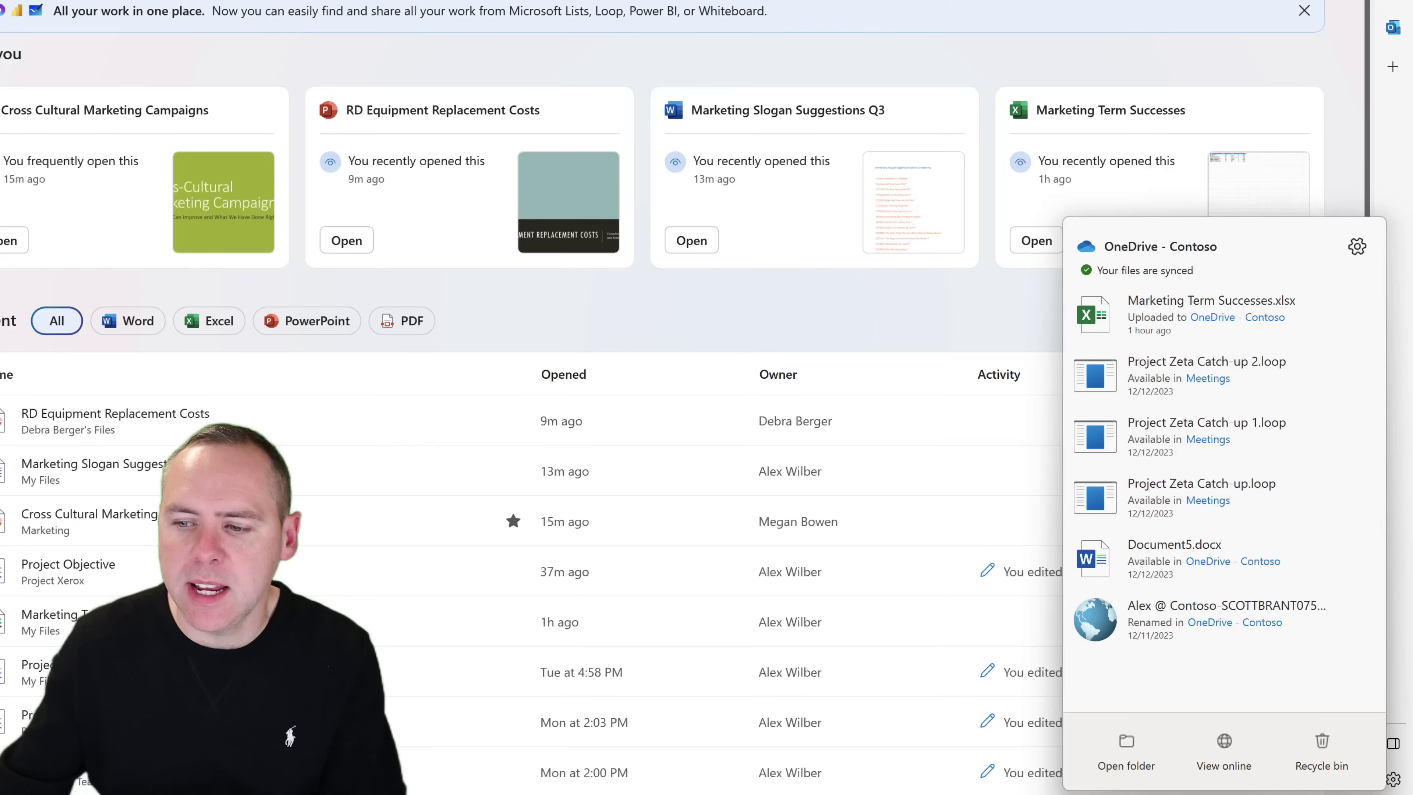
{"action": "left_click", "coordinate": [1126, 757]}
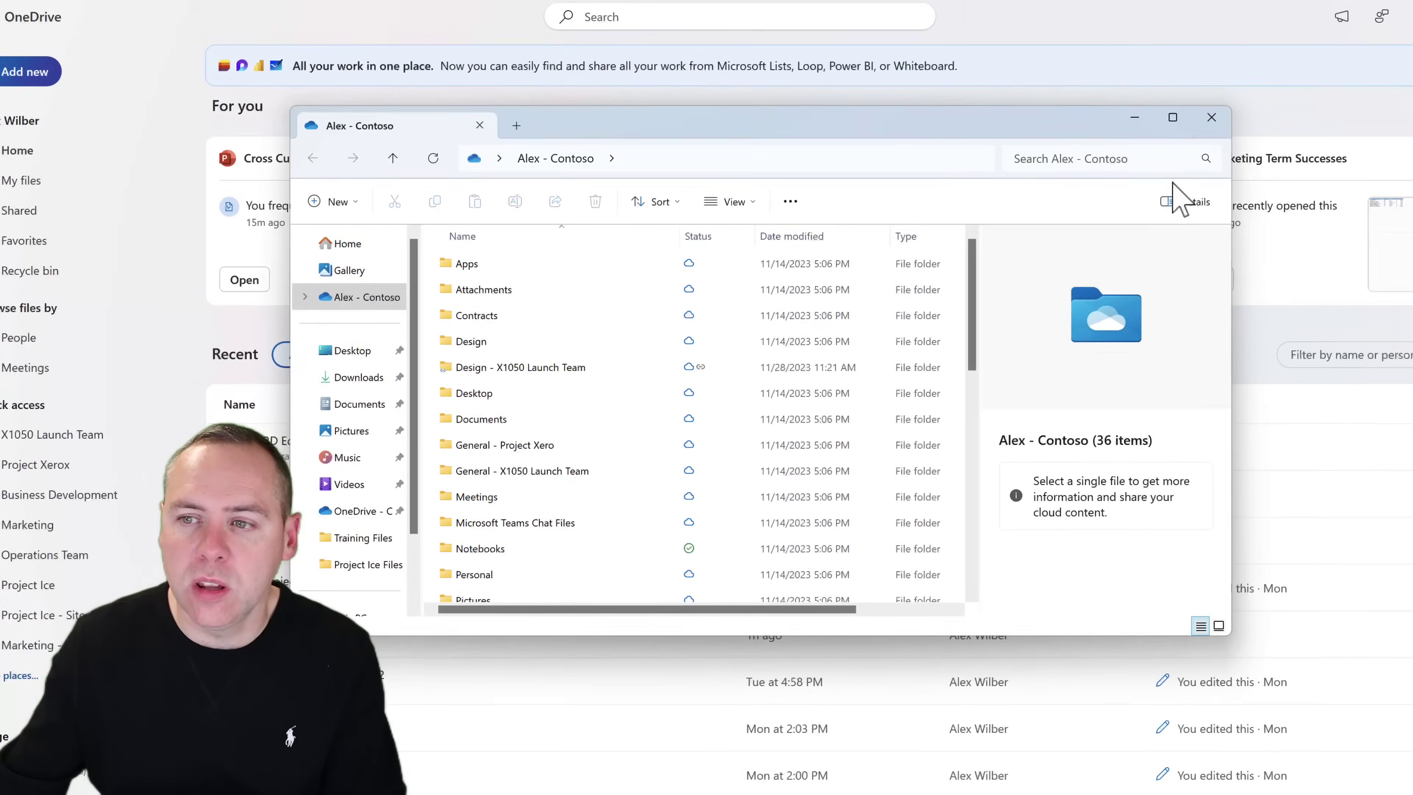
{"action": "left_click", "coordinate": [1172, 118]}
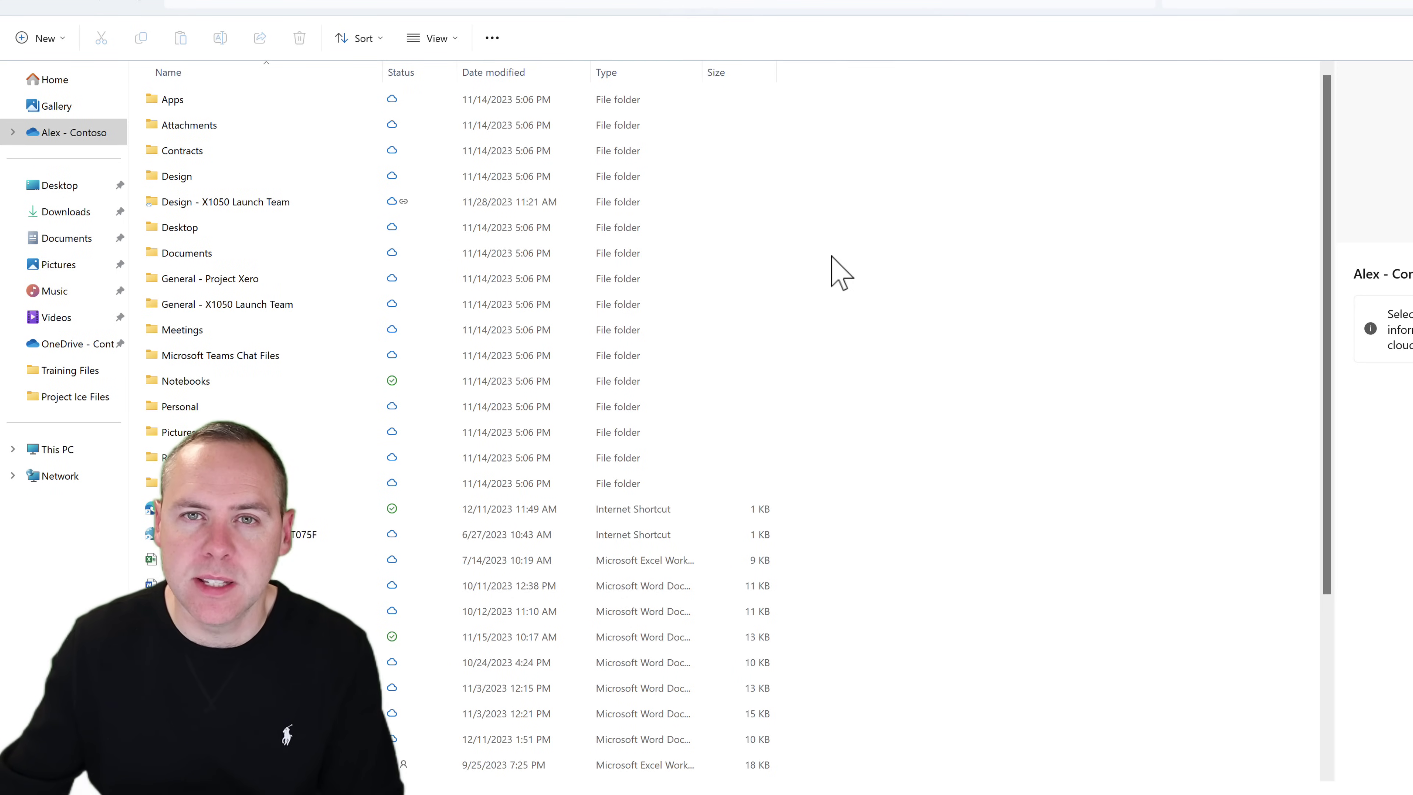
Show the Details pane for Microsoft Teams Training Deck with its recent edit activity.
{"action": "scroll", "coordinate": [255, 540], "scroll_direction": "down", "scroll_amount": 3}
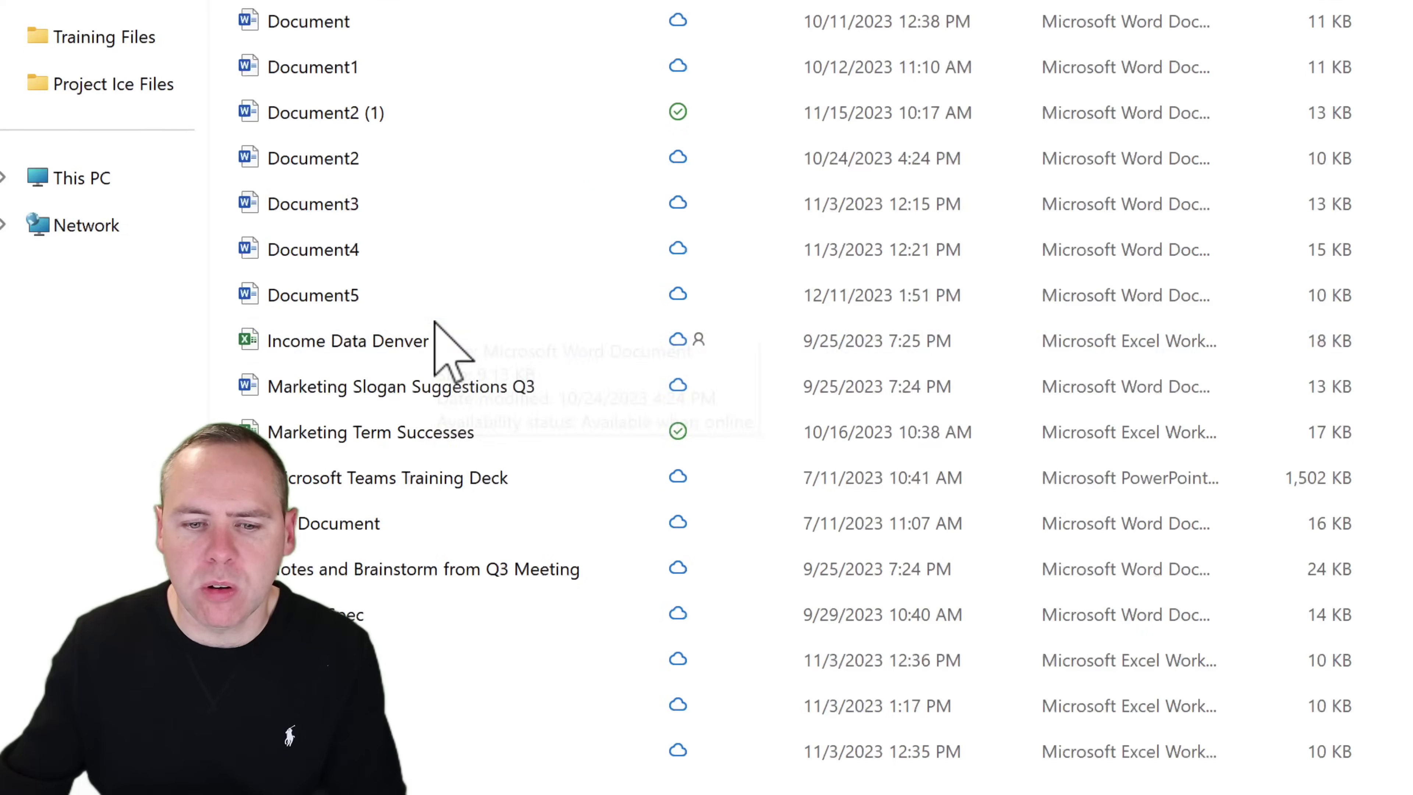
{"action": "left_click", "coordinate": [426, 489]}
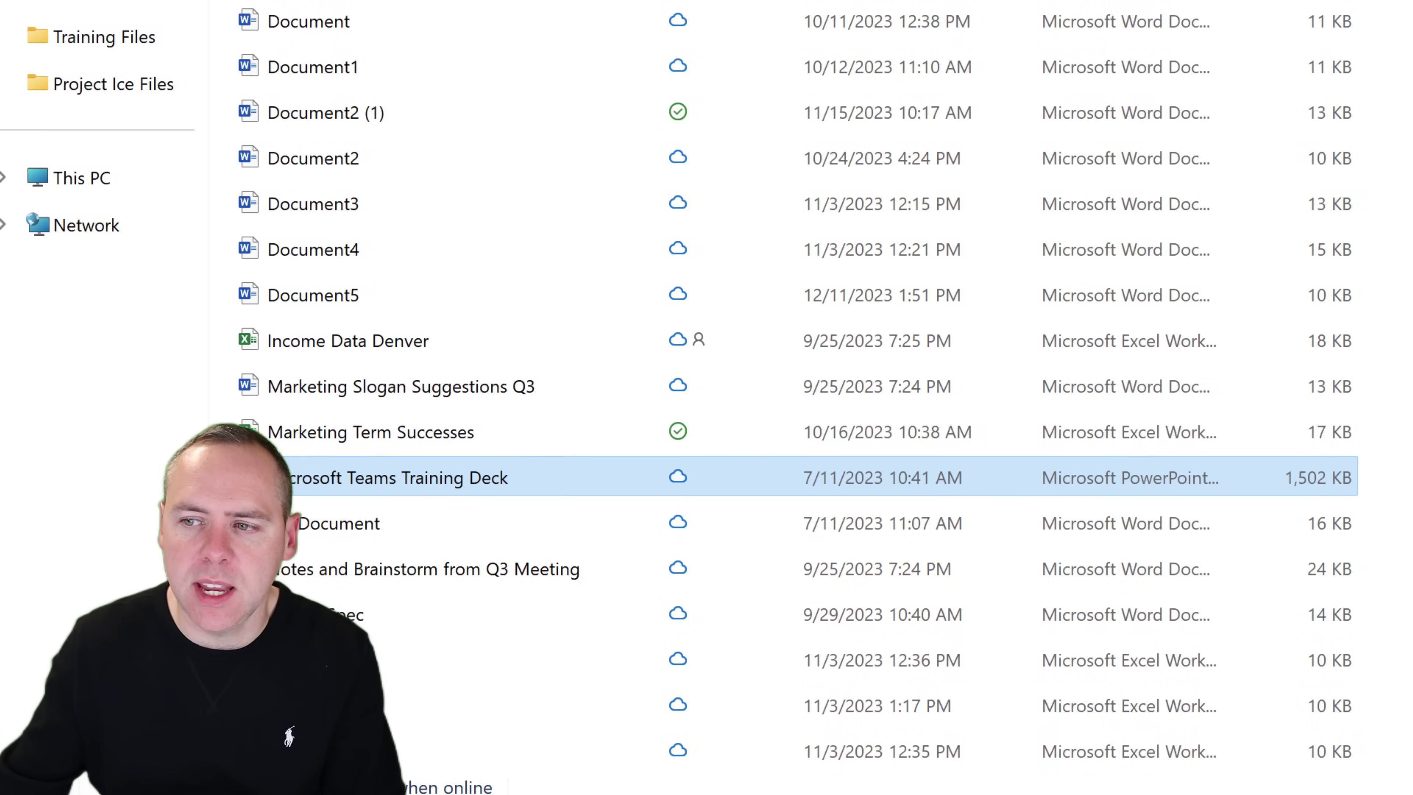
{"action": "key", "text": "alt+shift+p"}
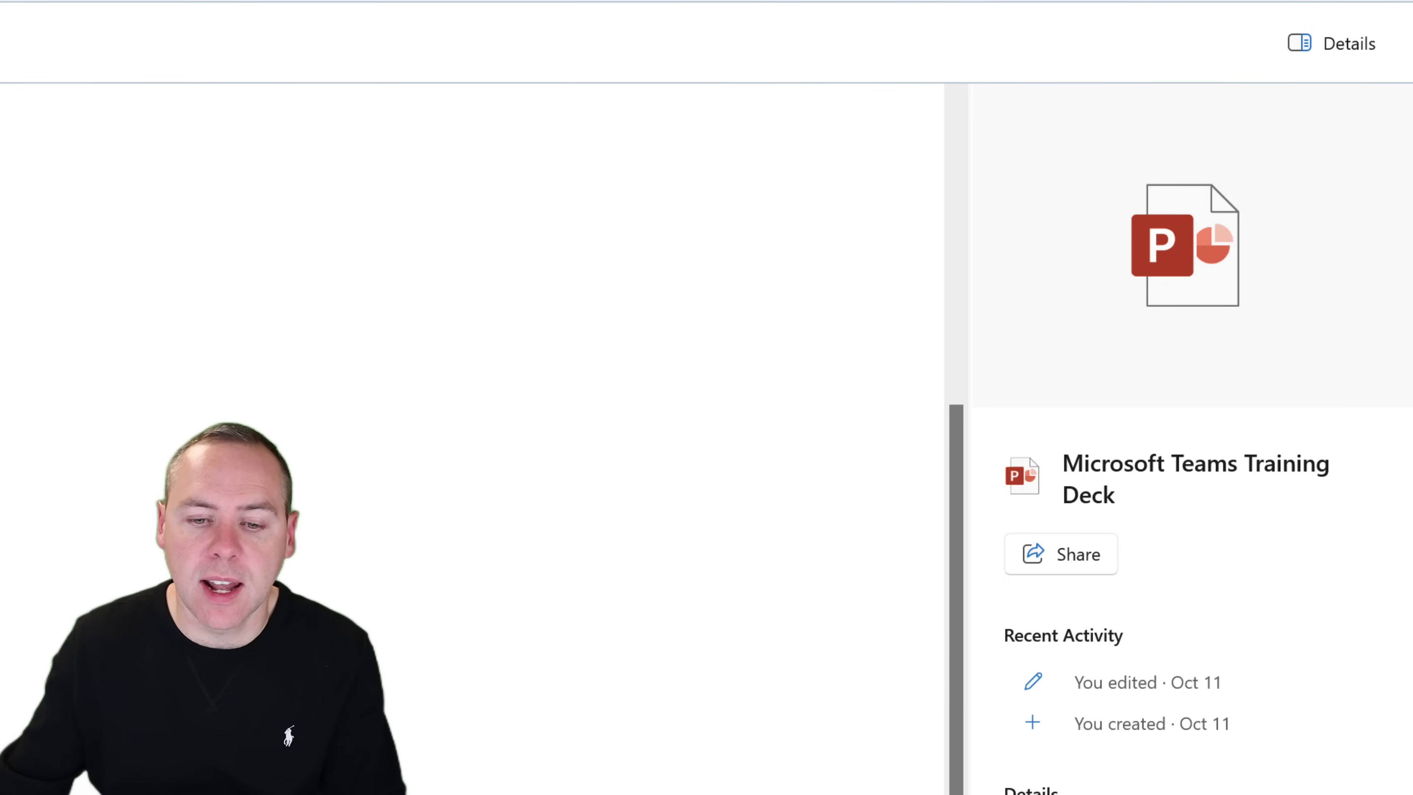
{"action": "right_click", "coordinate": [628, 538]}
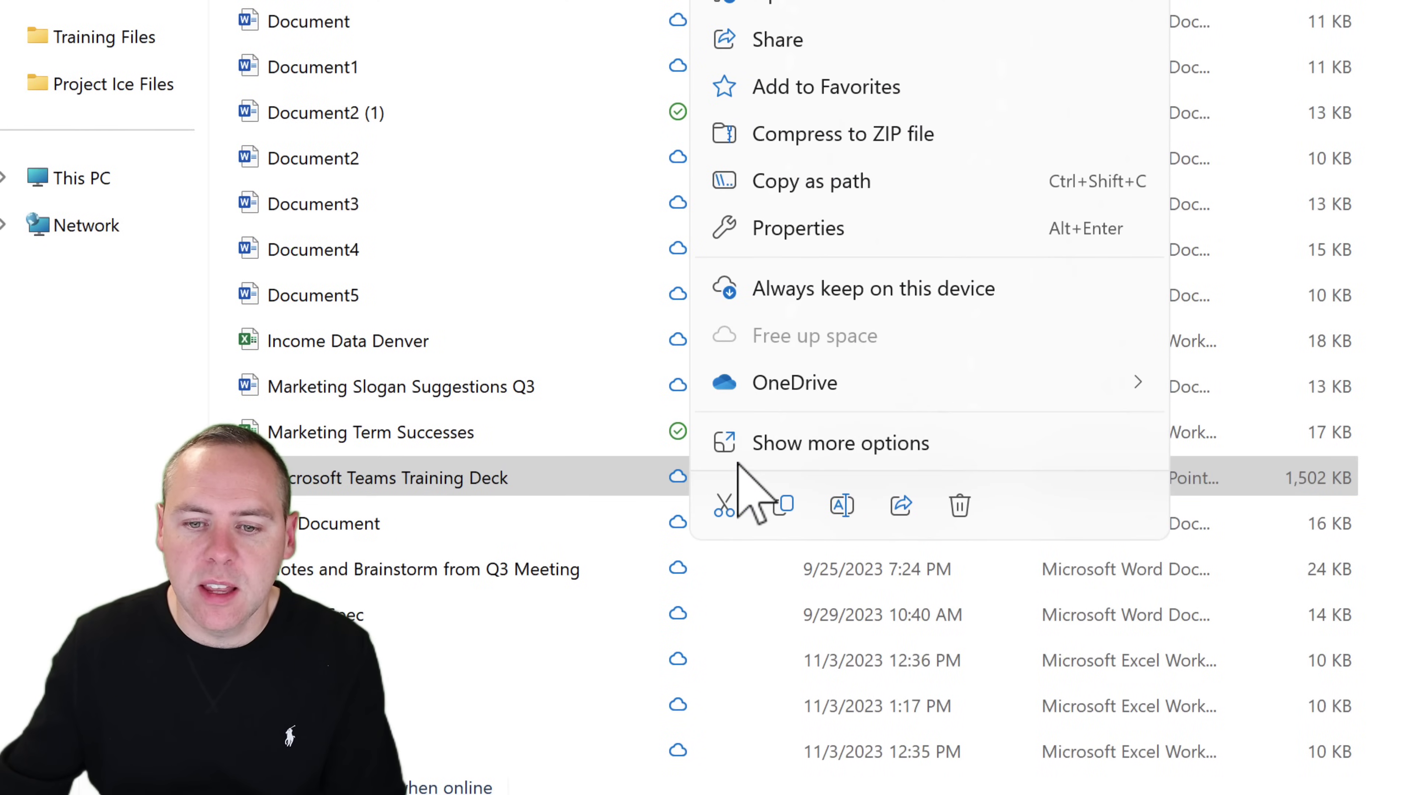
{"action": "mouse_move", "coordinate": [830, 385]}
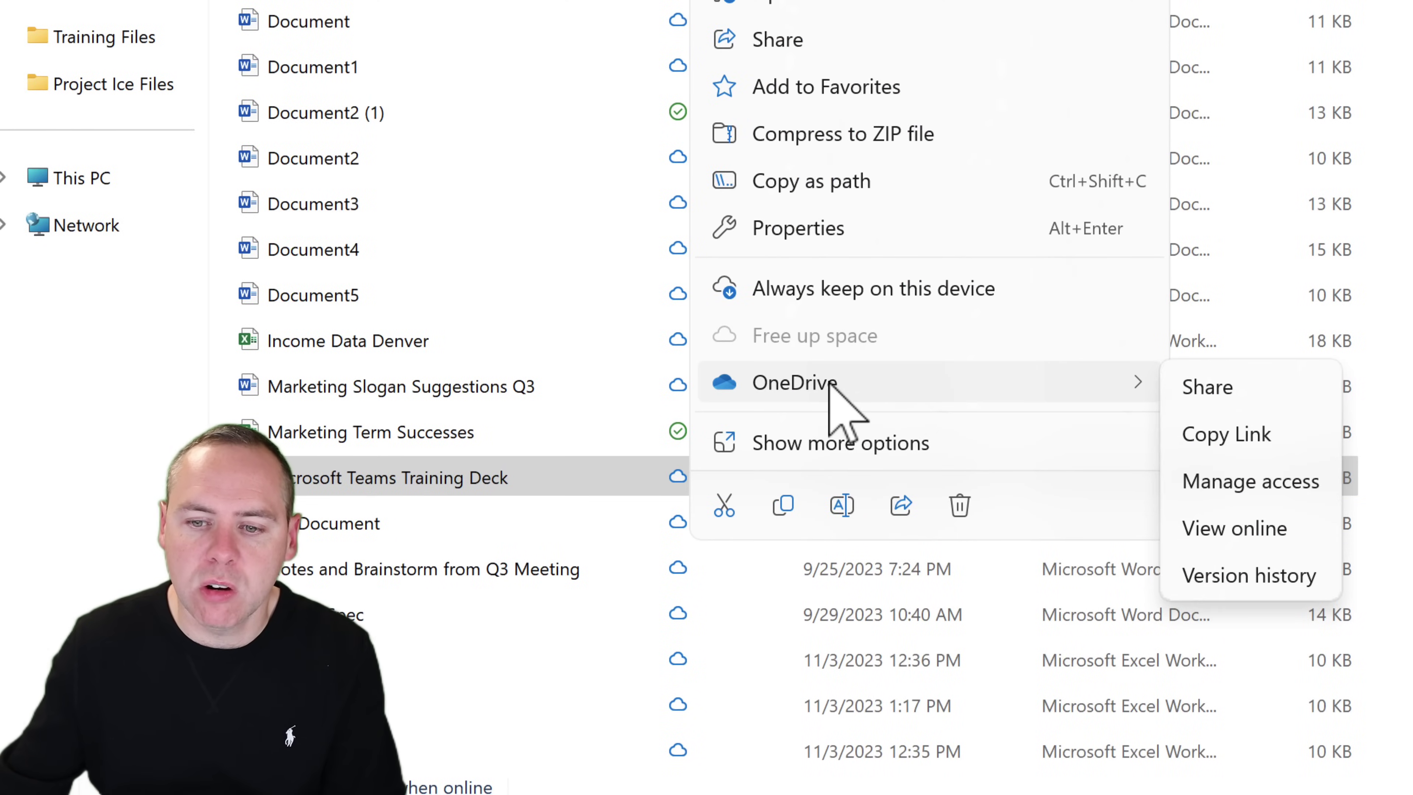
{"action": "left_click", "coordinate": [1261, 384]}
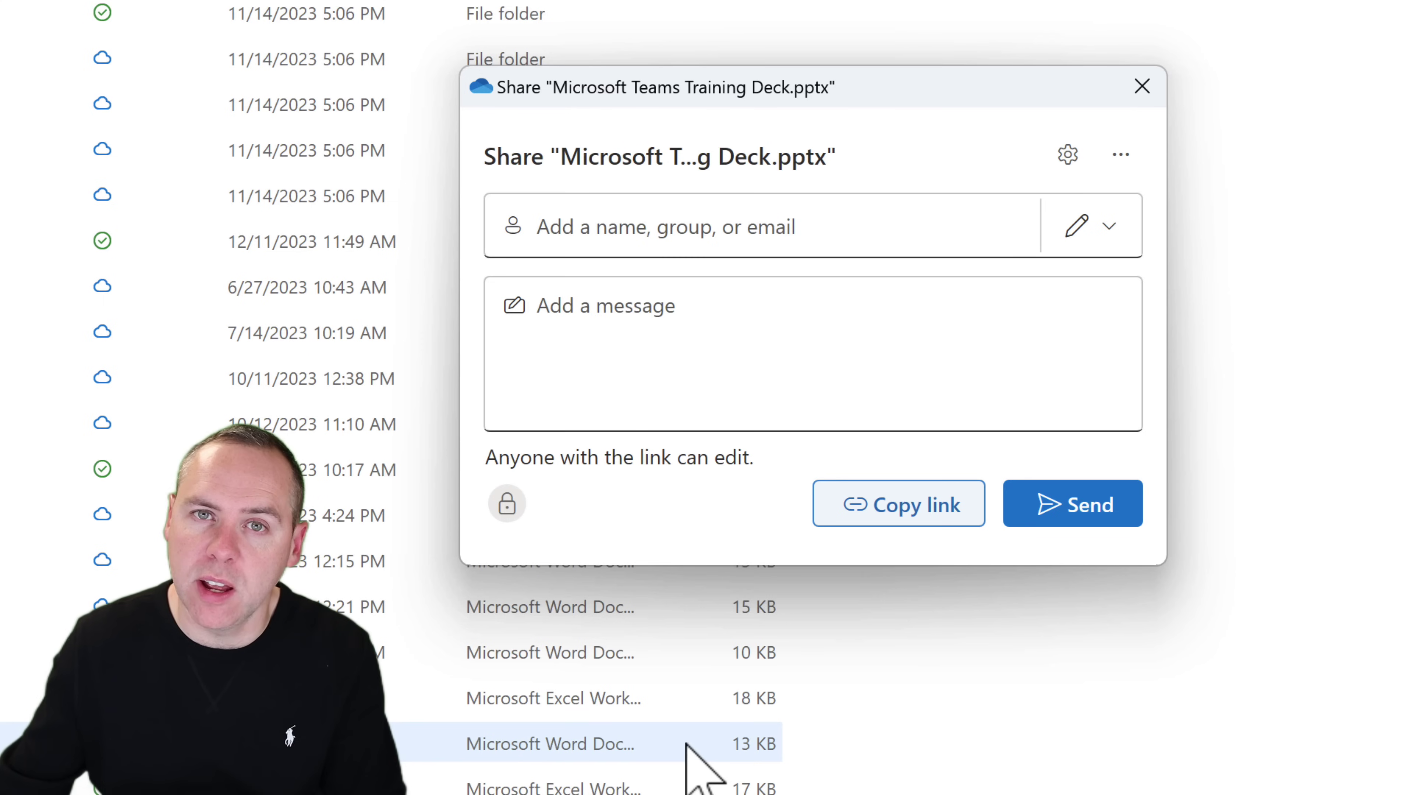
{"action": "left_click", "coordinate": [1142, 86]}
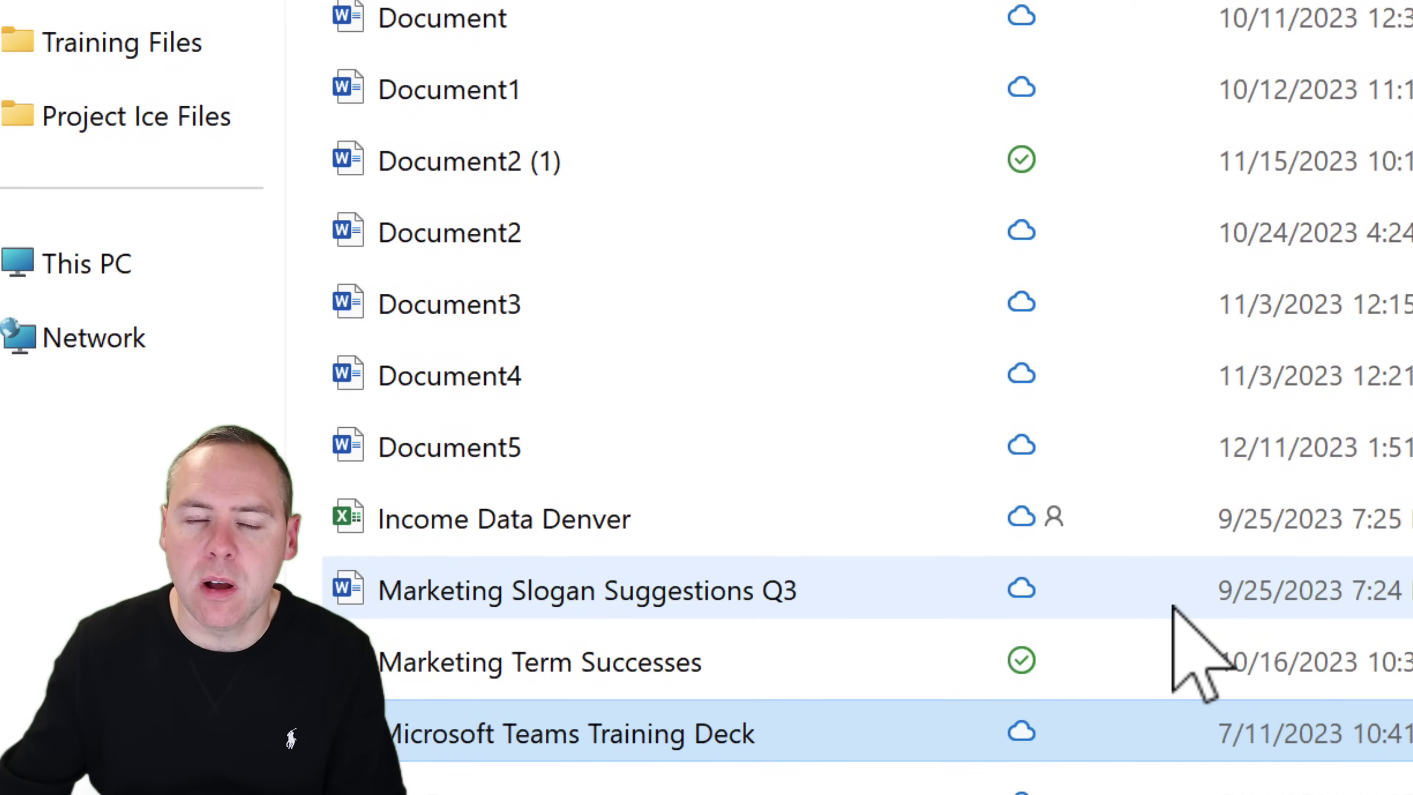
Open Marketing Slogan Suggestions Q3 so it downloads from OneDrive to this PC.
{"action": "double_click", "coordinate": [1174, 608]}
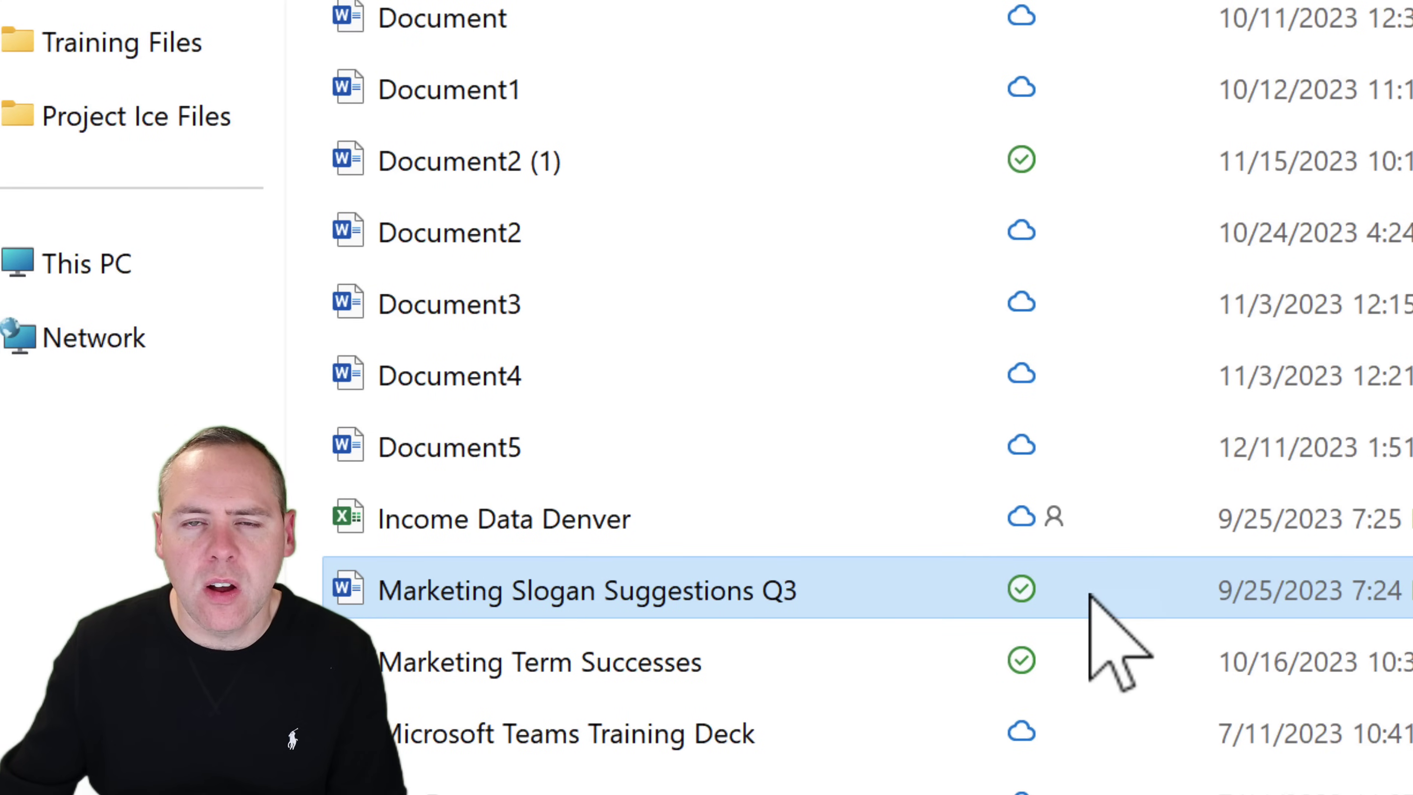
Set Marketing Slogan Suggestions Q3 to Always keep on this device, then open it in Word.
{"action": "right_click", "coordinate": [1088, 600]}
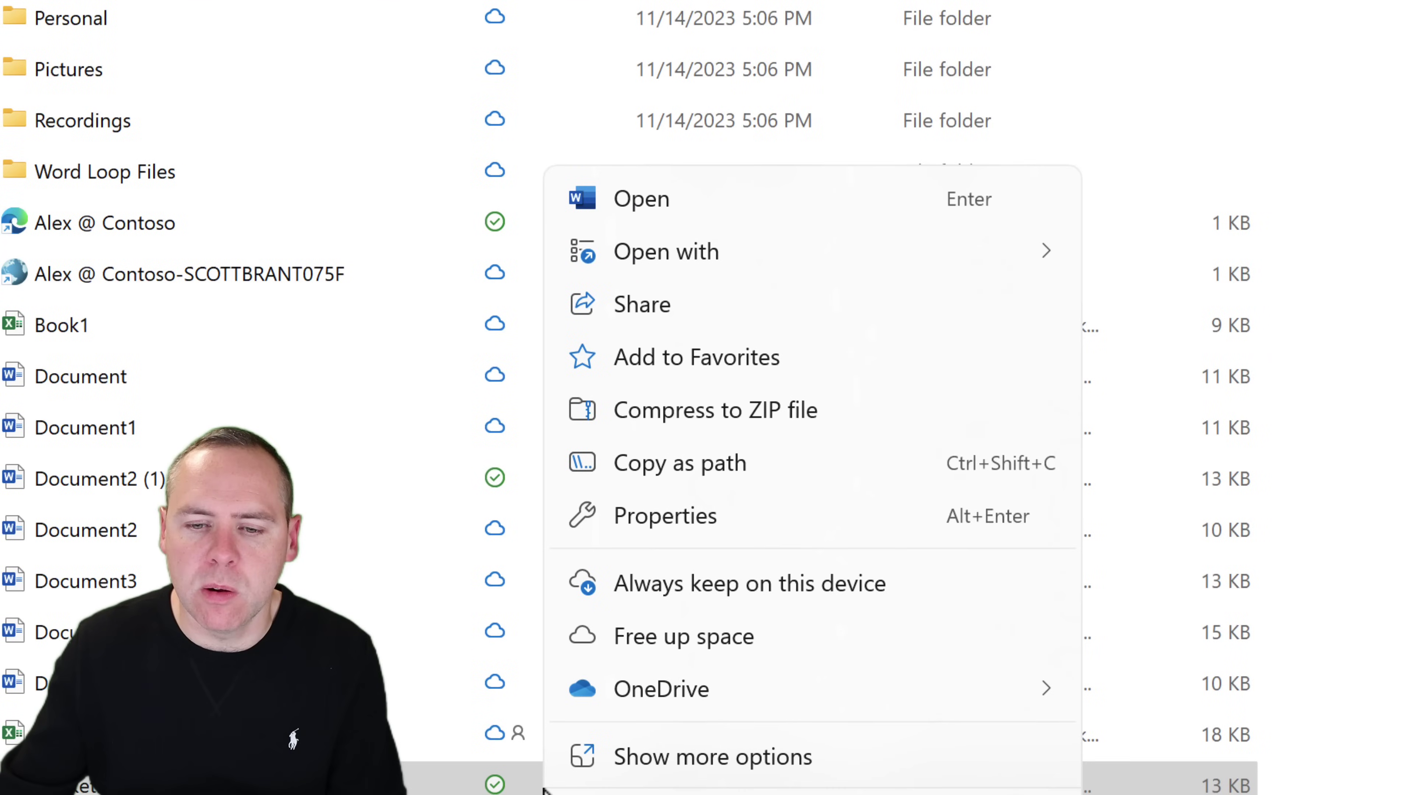
{"action": "left_click", "coordinate": [776, 584]}
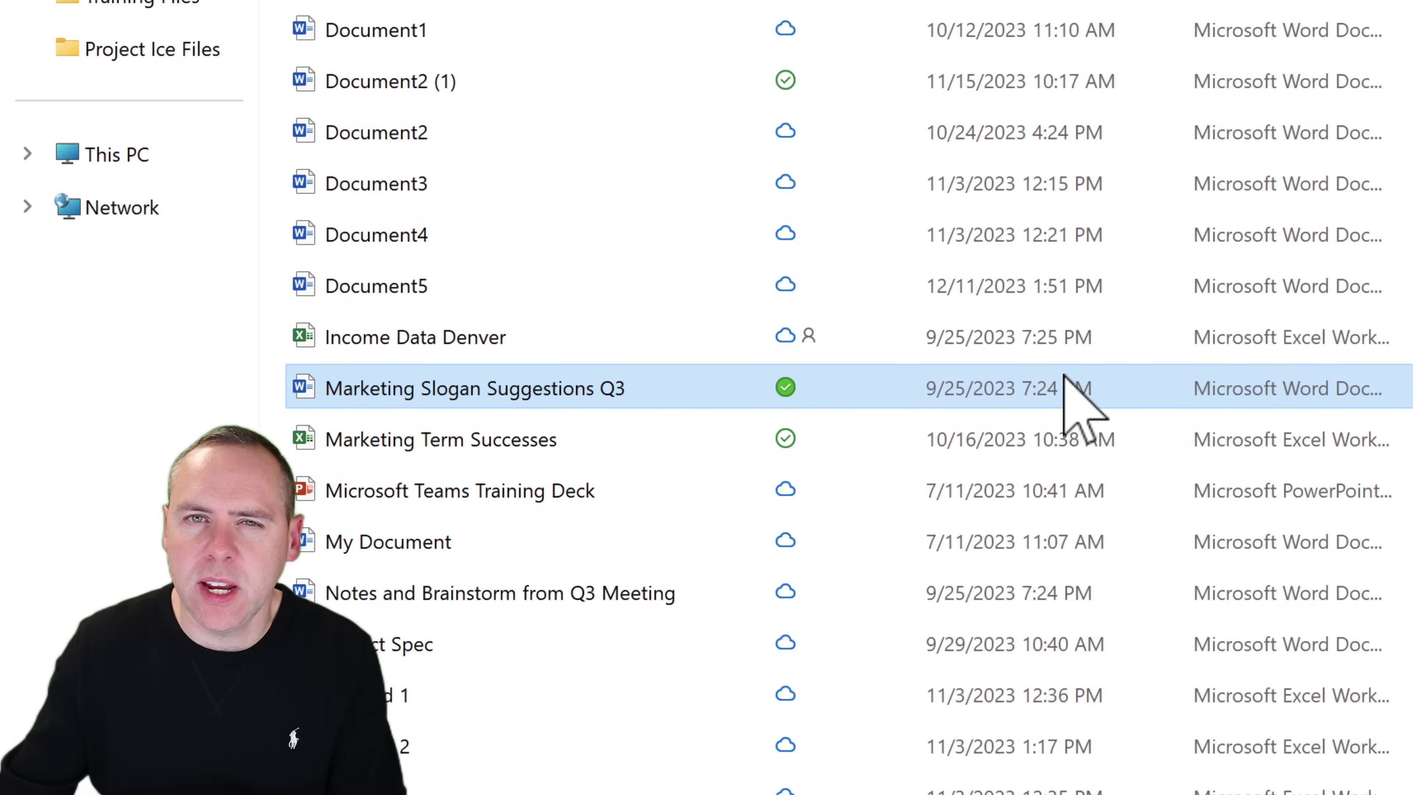
{"action": "mouse_move", "coordinate": [833, 385]}
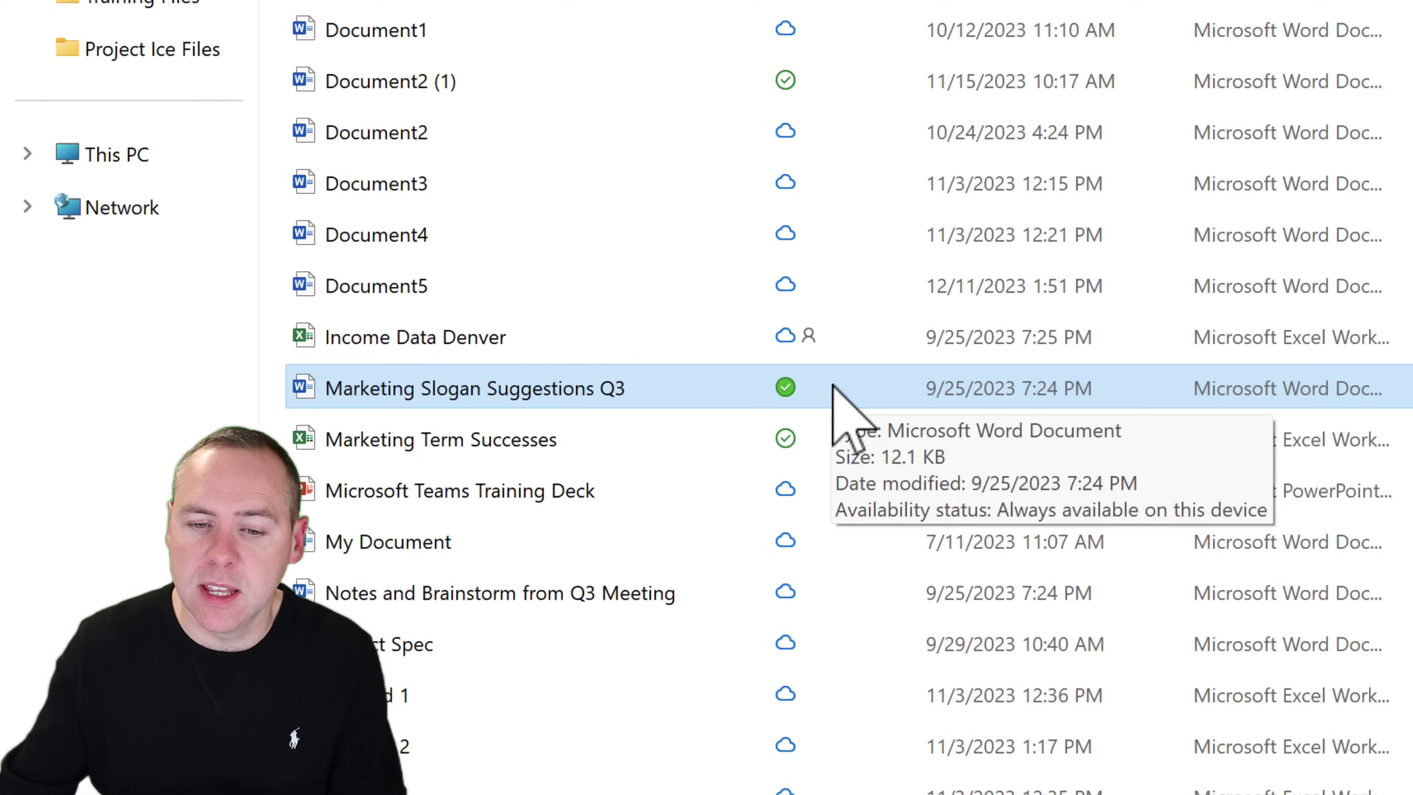
{"action": "double_click", "coordinate": [833, 386]}
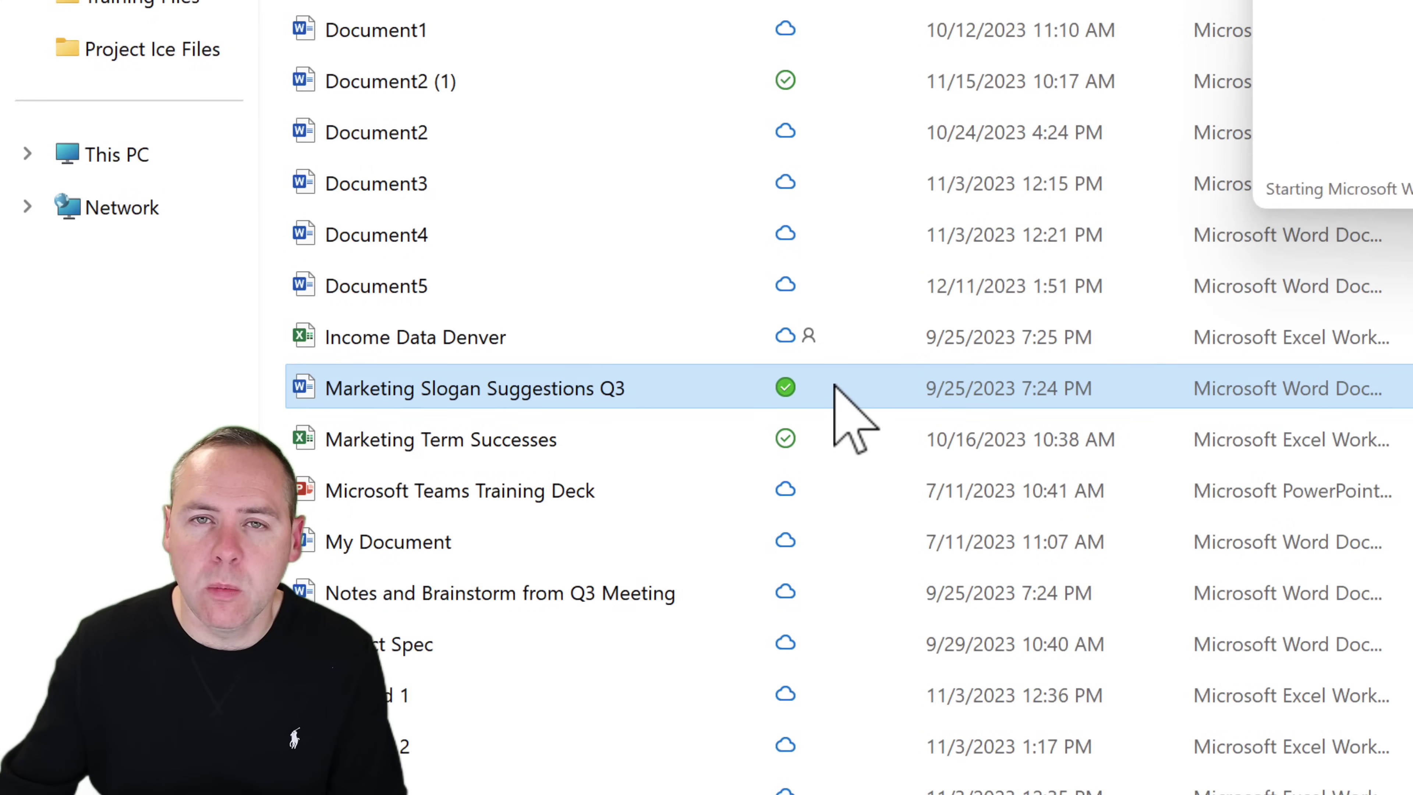